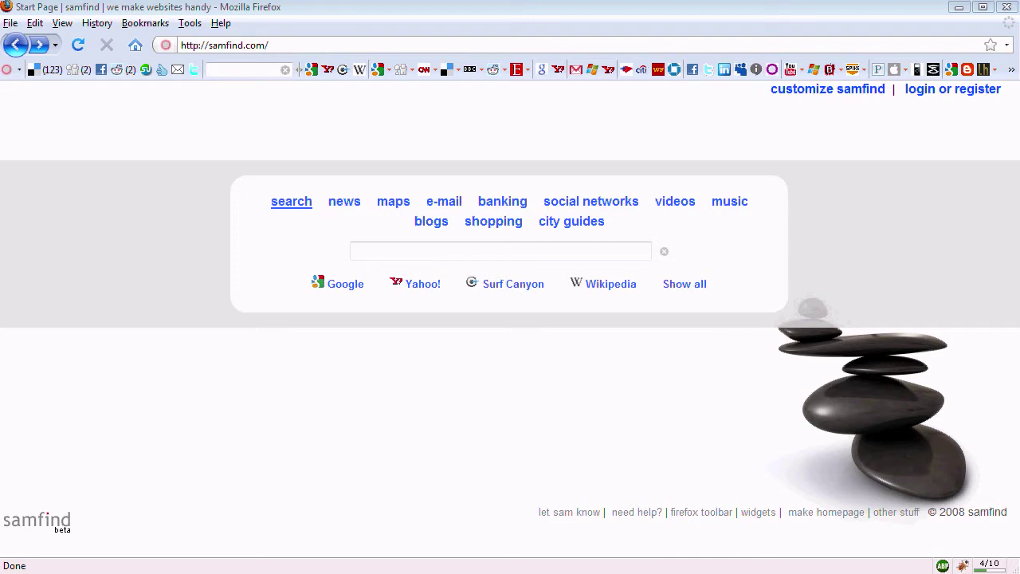
Open the samfind bar's main menu from the samfind button at the left of the toolbar.
click(19, 70)
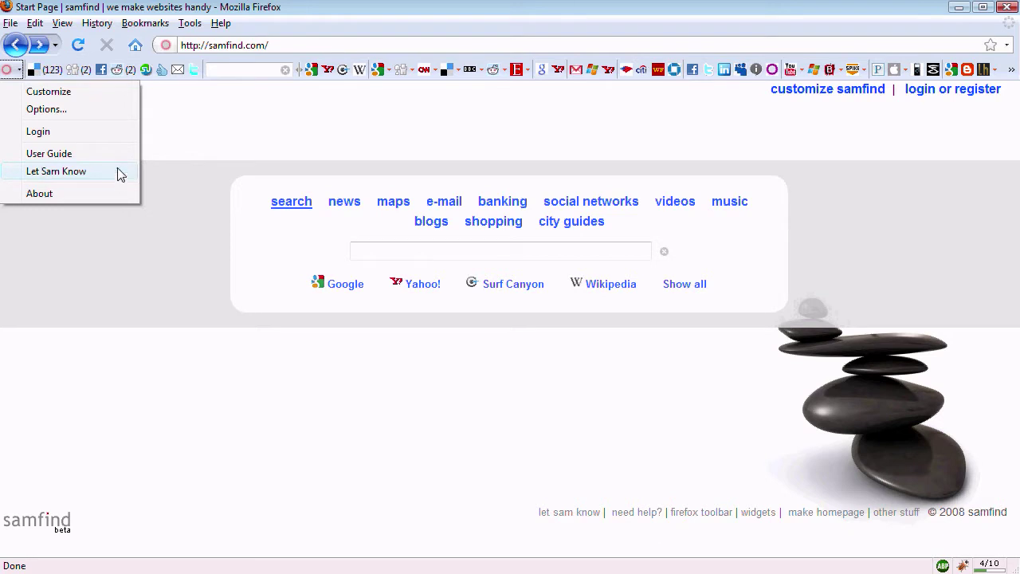
Close the samfind menu and open the Manage Services panel from the Delicious button.
key(Escape)
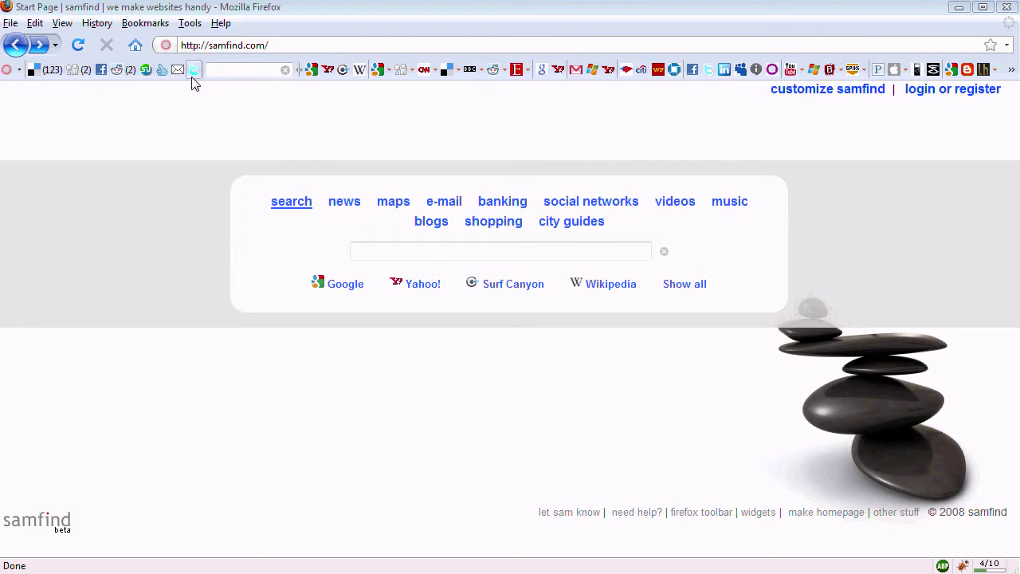
click(50, 80)
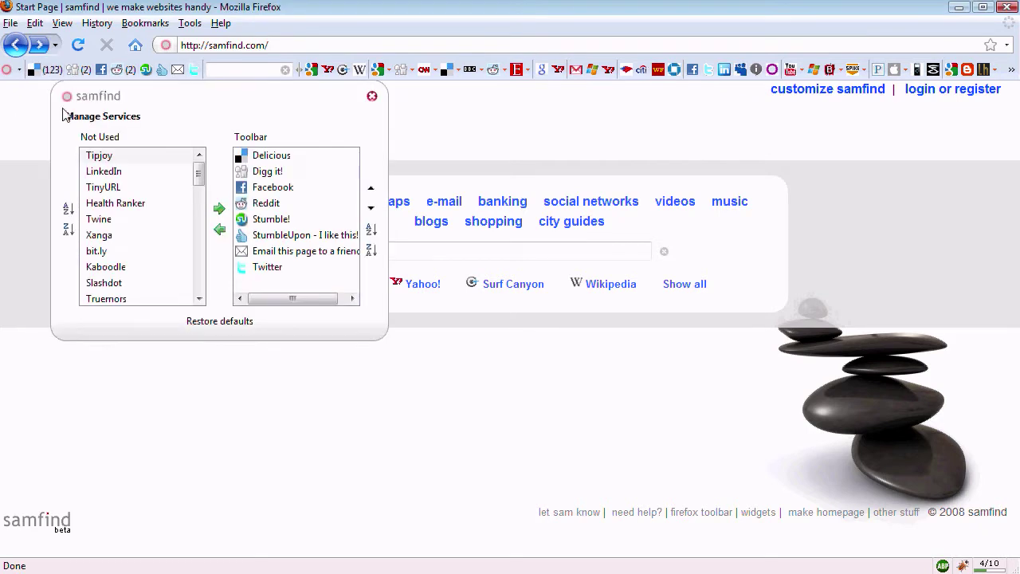
Add Live from the unused services to the bar and move it below Facebook.
drag(198, 172, 199, 233)
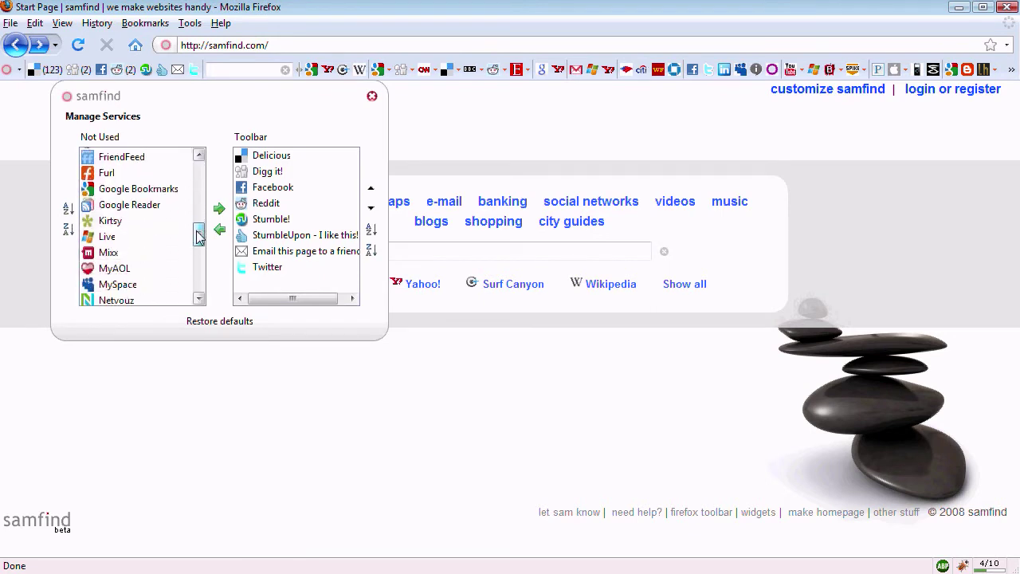
click(142, 239)
click(219, 209)
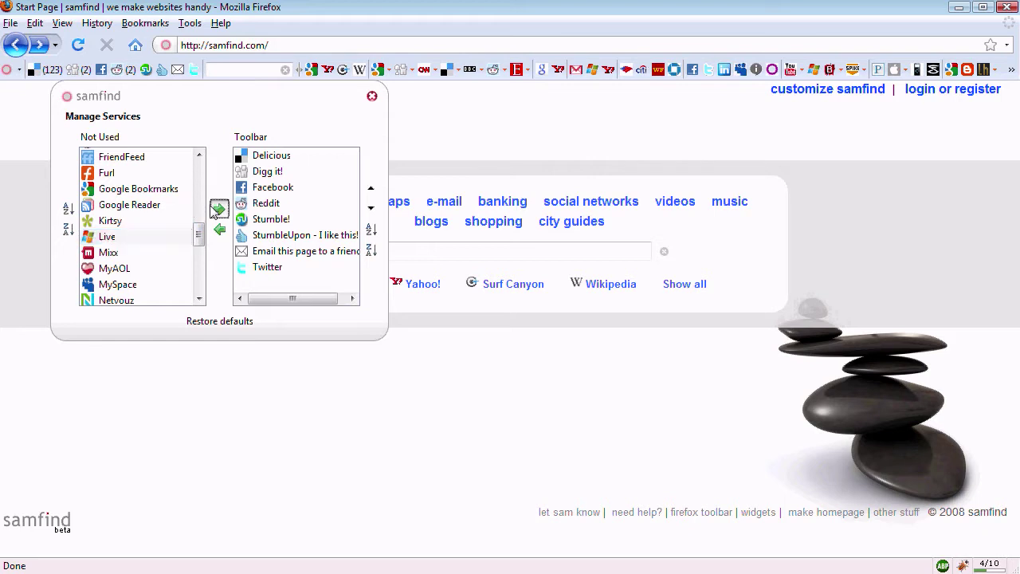
click(277, 156)
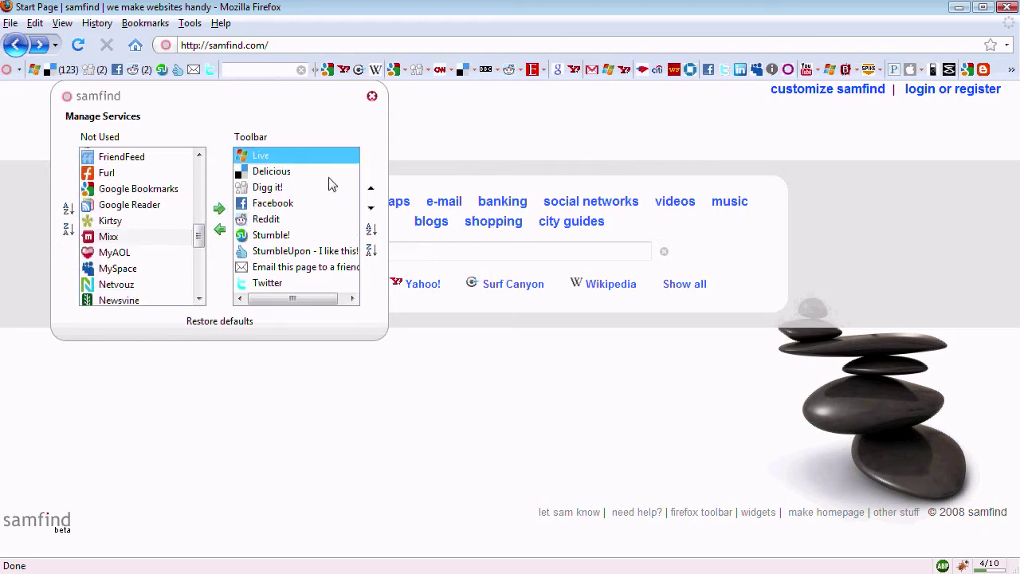
click(370, 207)
click(370, 207)
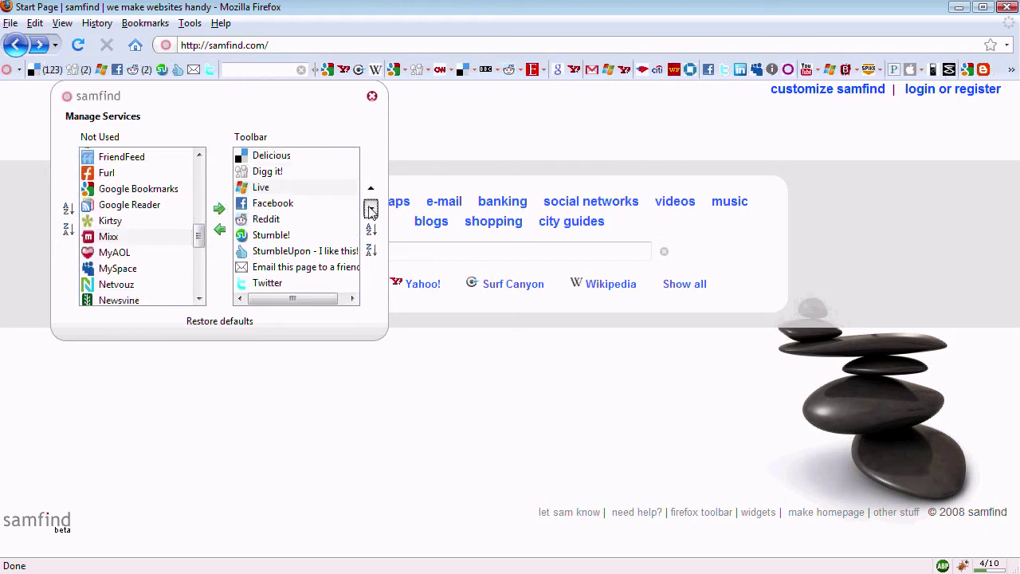
click(370, 207)
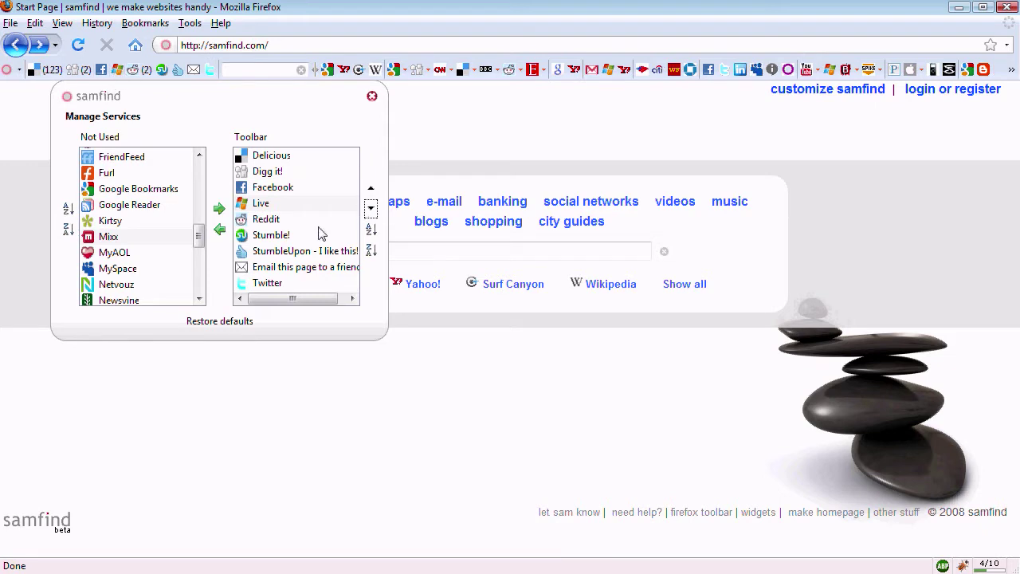
Remove Live from the bar's services again and close the Manage Services panel.
click(295, 206)
click(220, 230)
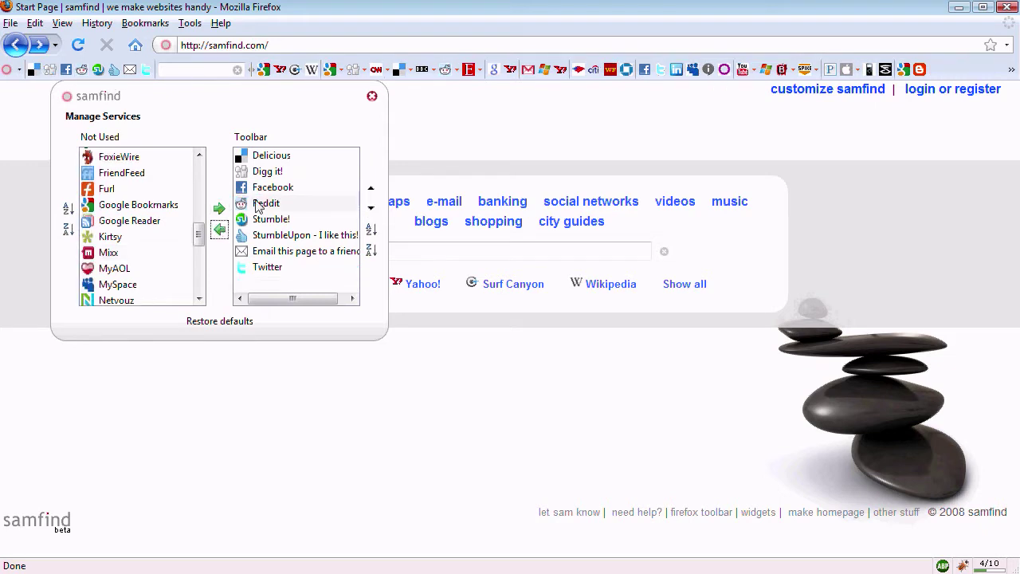
click(371, 96)
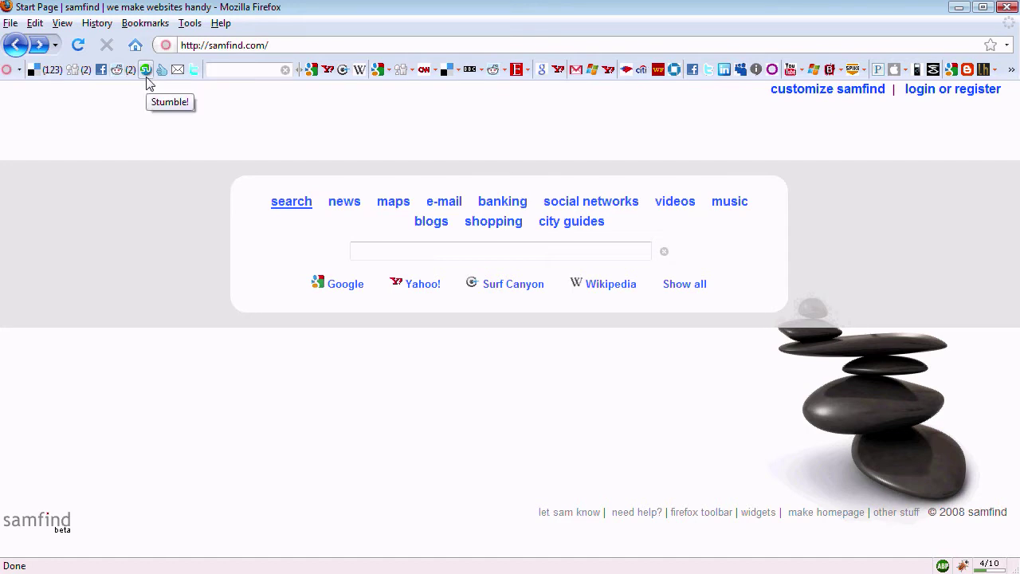
Open the email-this-page-to-a-friend form, close it again, and return focus to the page.
click(179, 80)
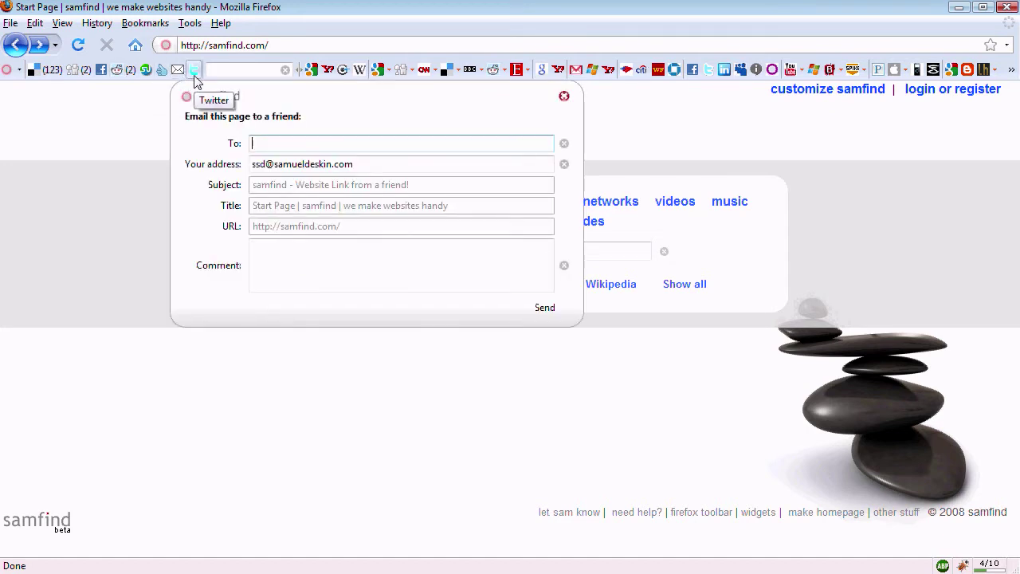
click(565, 96)
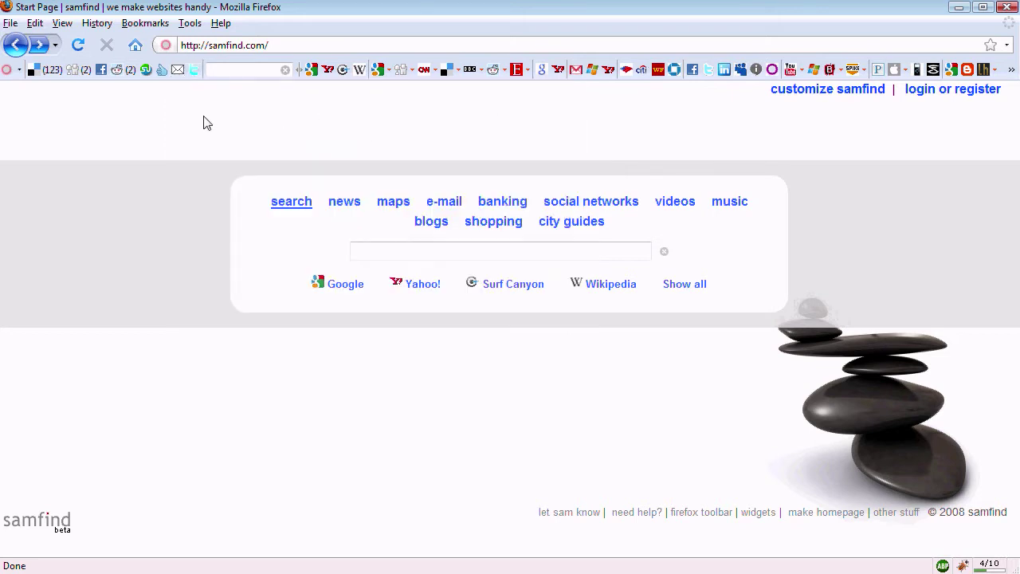
click(327, 248)
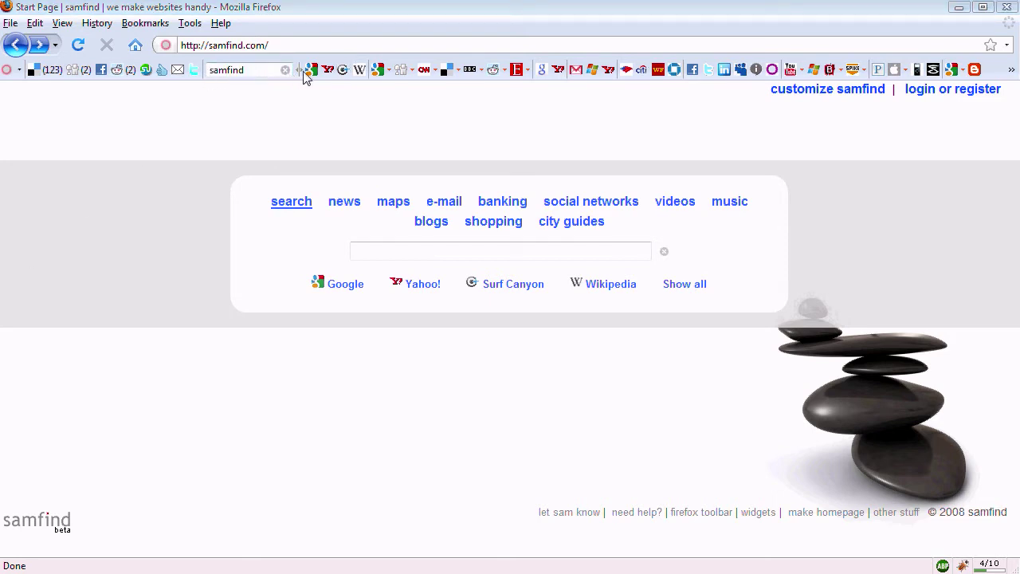
click(343, 70)
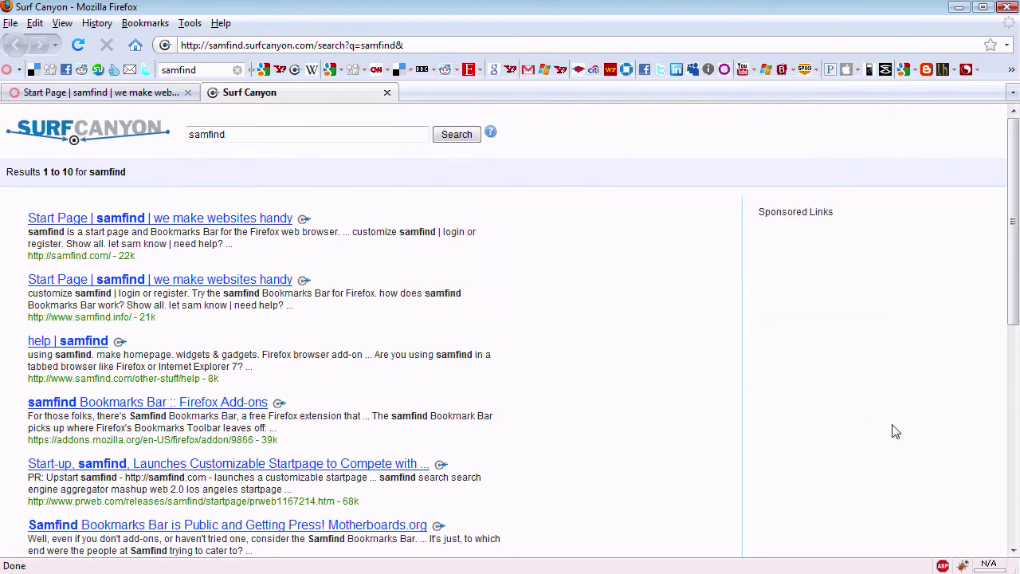
click(387, 92)
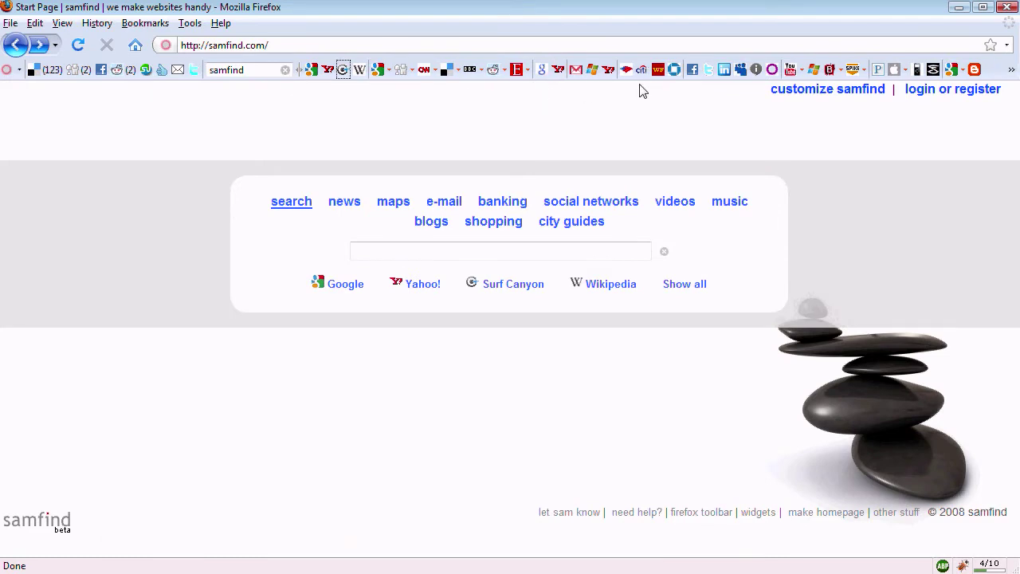
Open Vimeo in a new tab, drag it onto the samfind bar, and add it under the videos topic.
middle_click(772, 70)
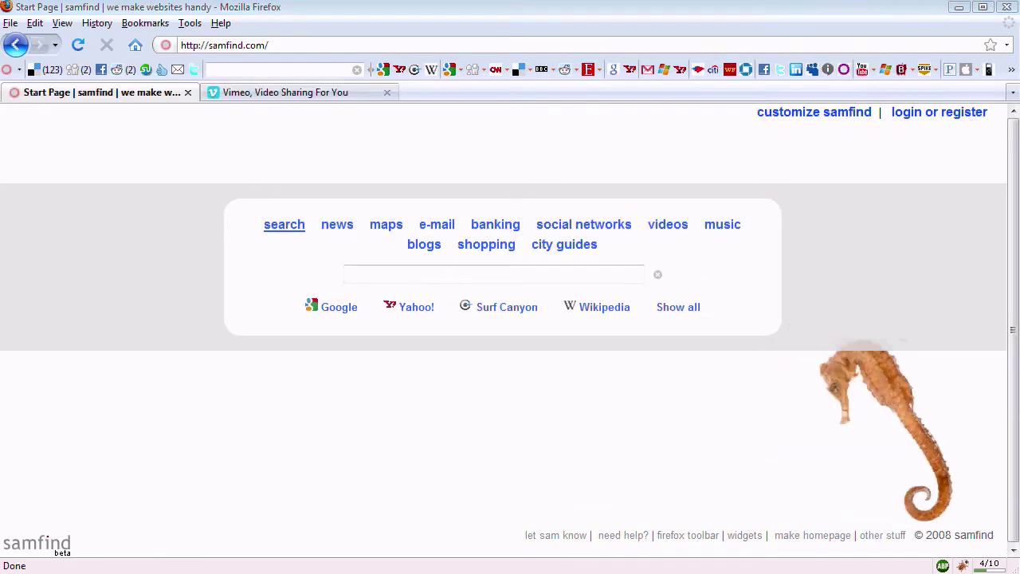
click(271, 95)
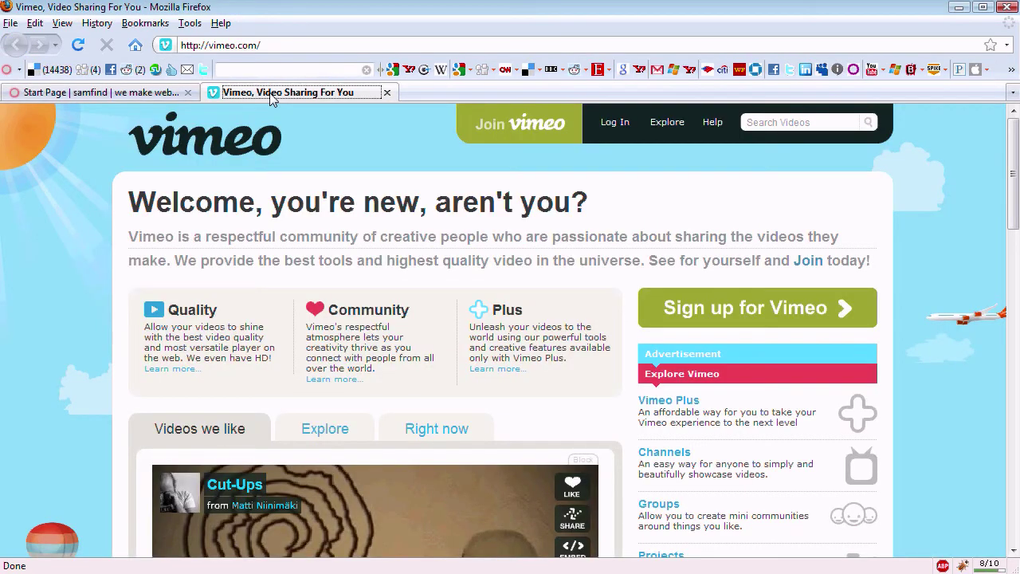
drag(272, 95, 555, 77)
click(673, 144)
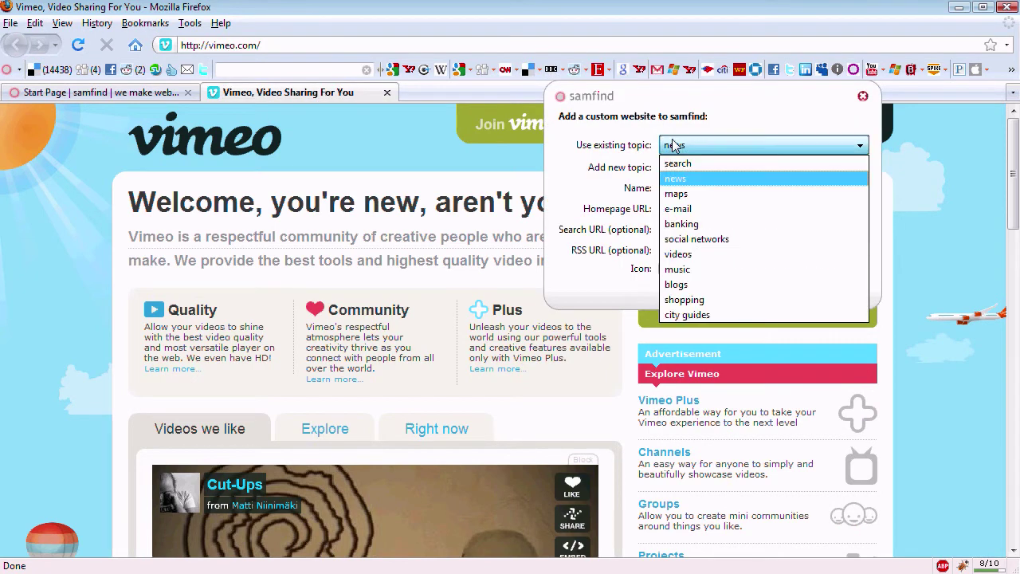
click(703, 250)
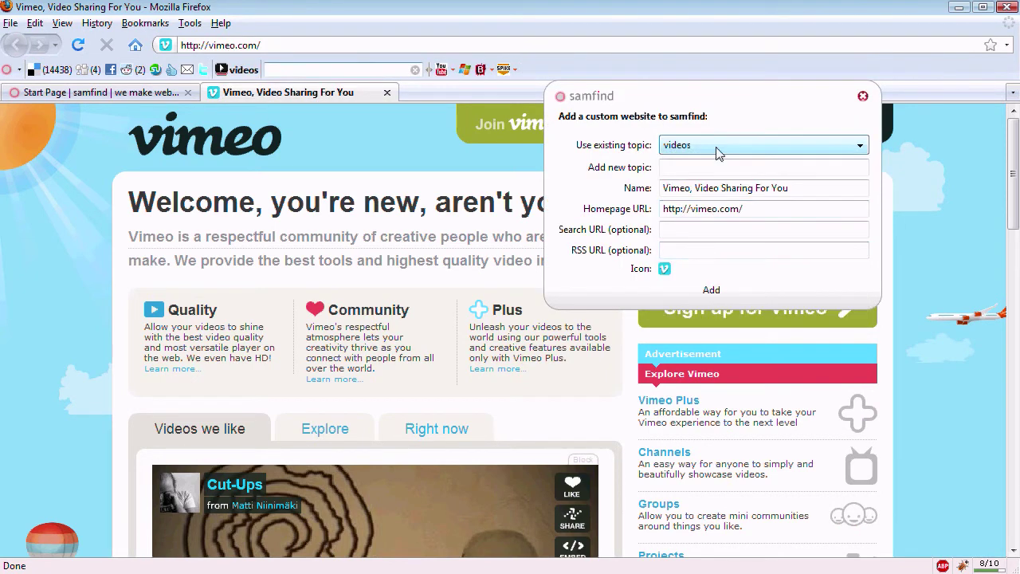
click(721, 230)
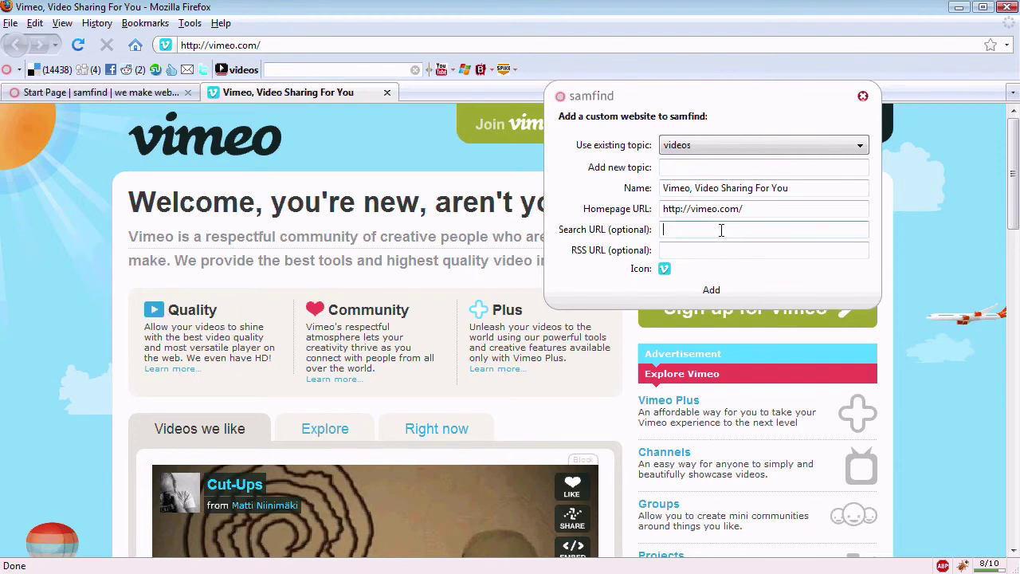
mouse_move(679, 229)
mouse_move(666, 250)
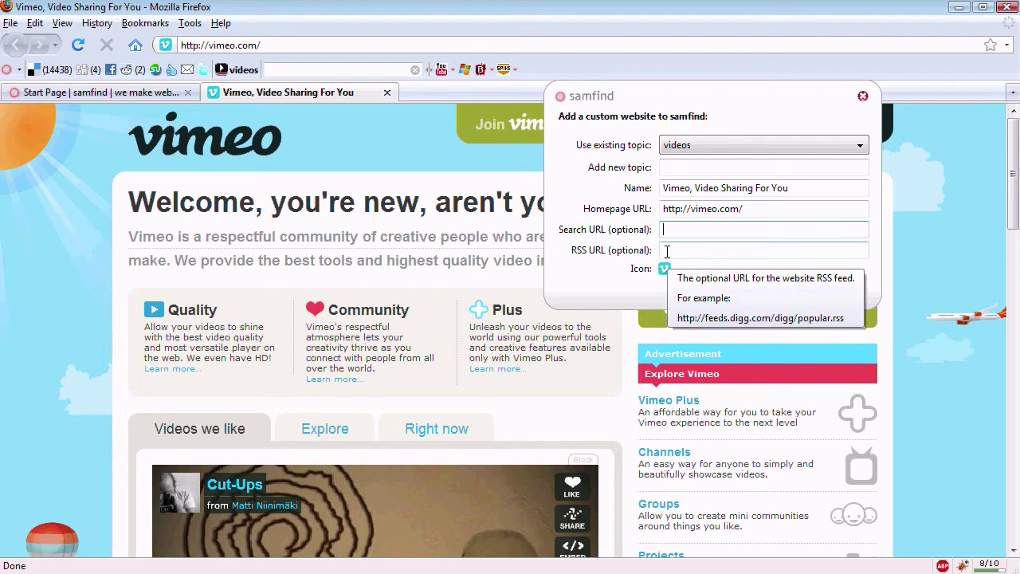
click(705, 291)
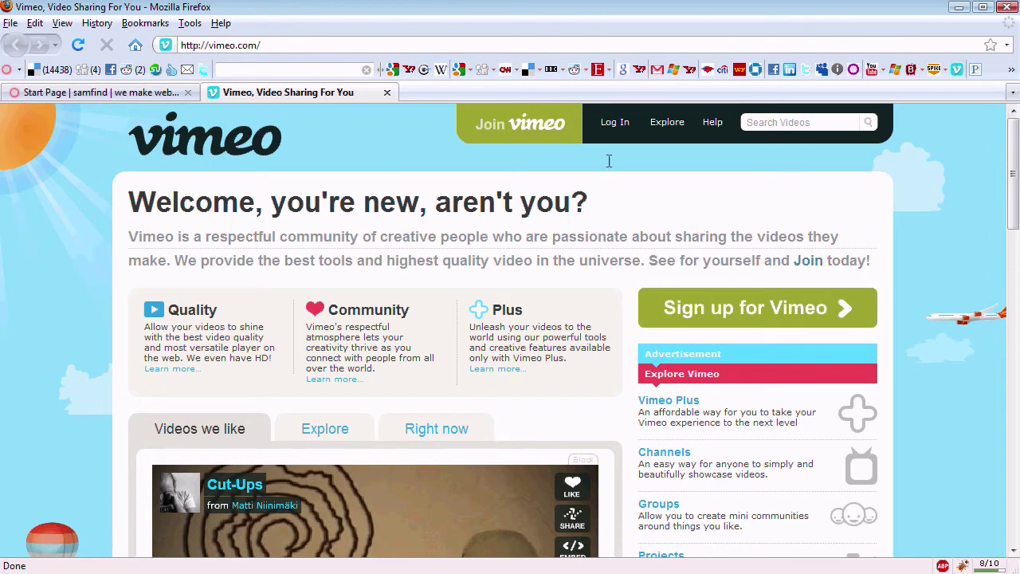
Reorder the news topic so Digg sits below BBC News, then close the Vimeo tab.
right_click(550, 69)
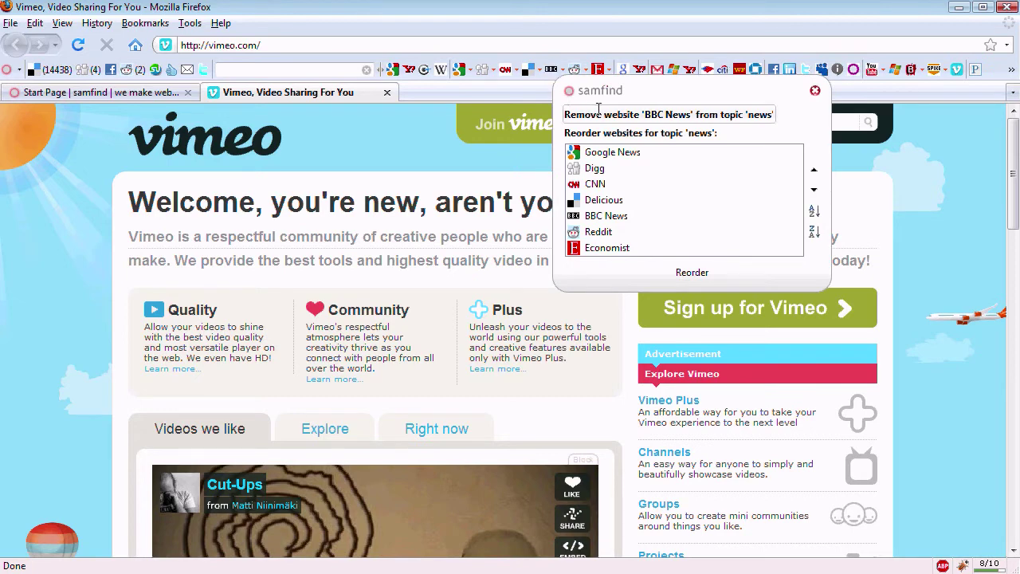
click(612, 173)
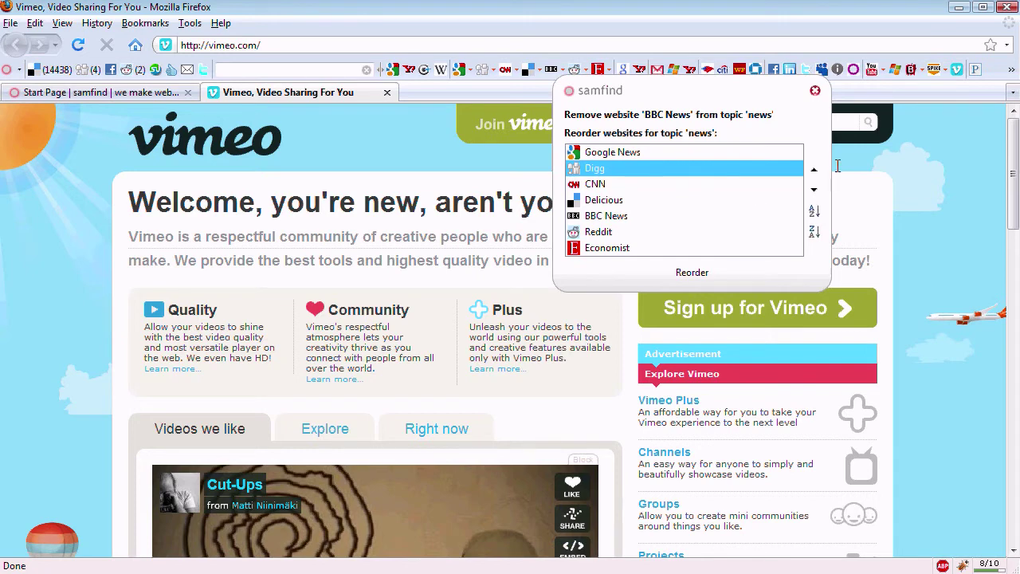
click(813, 188)
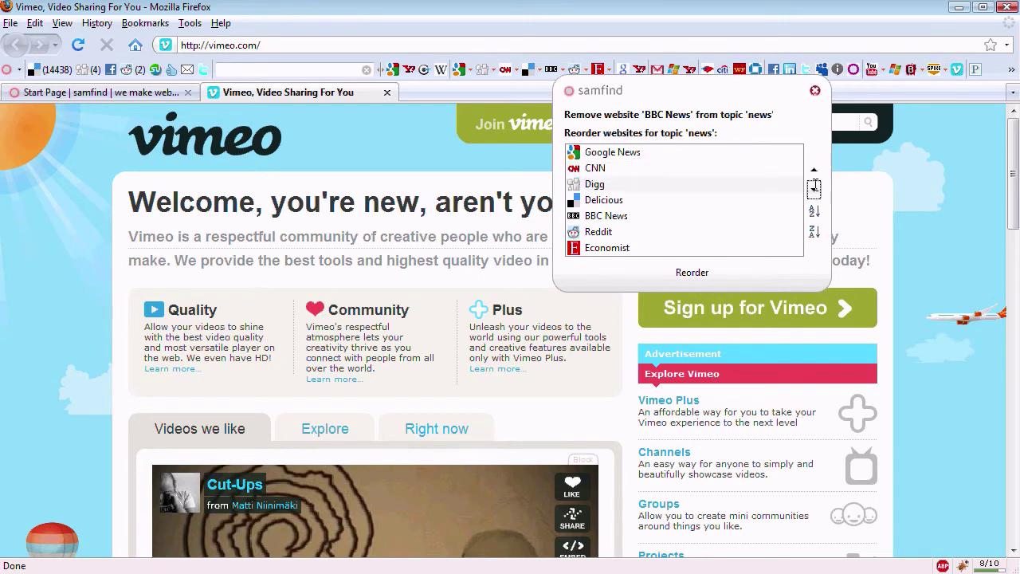
click(813, 188)
click(814, 188)
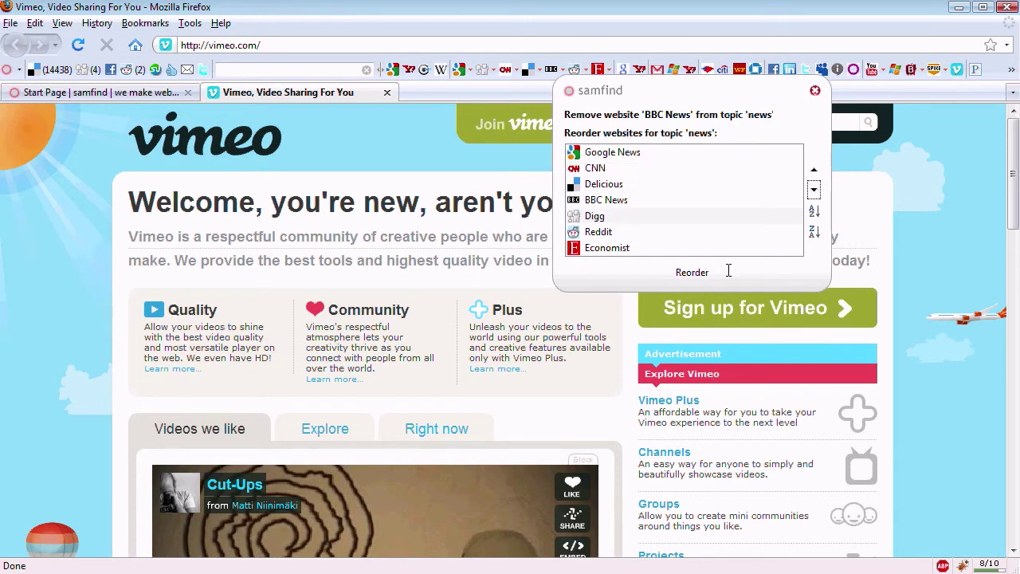
click(686, 274)
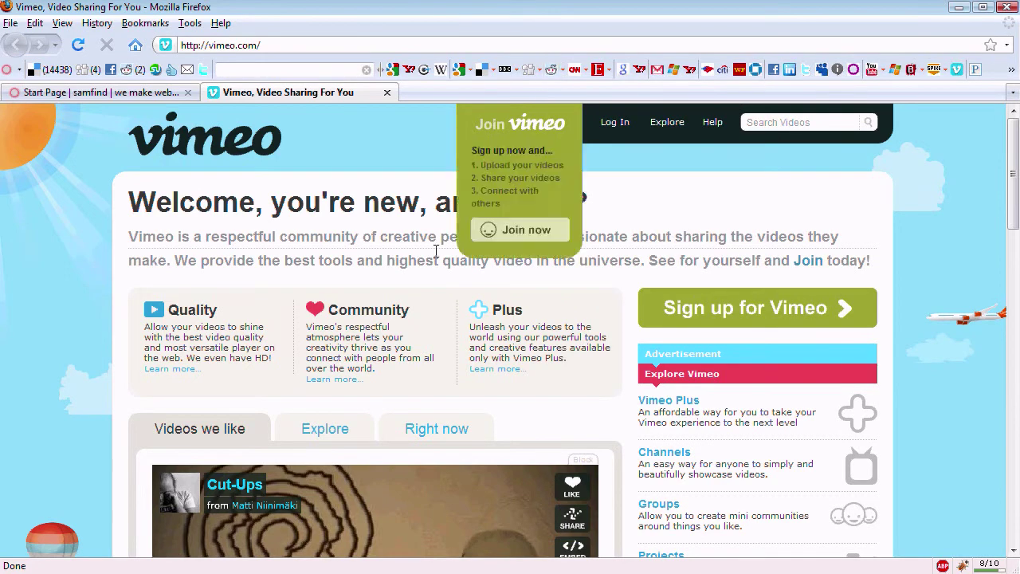
key(ctrl+w)
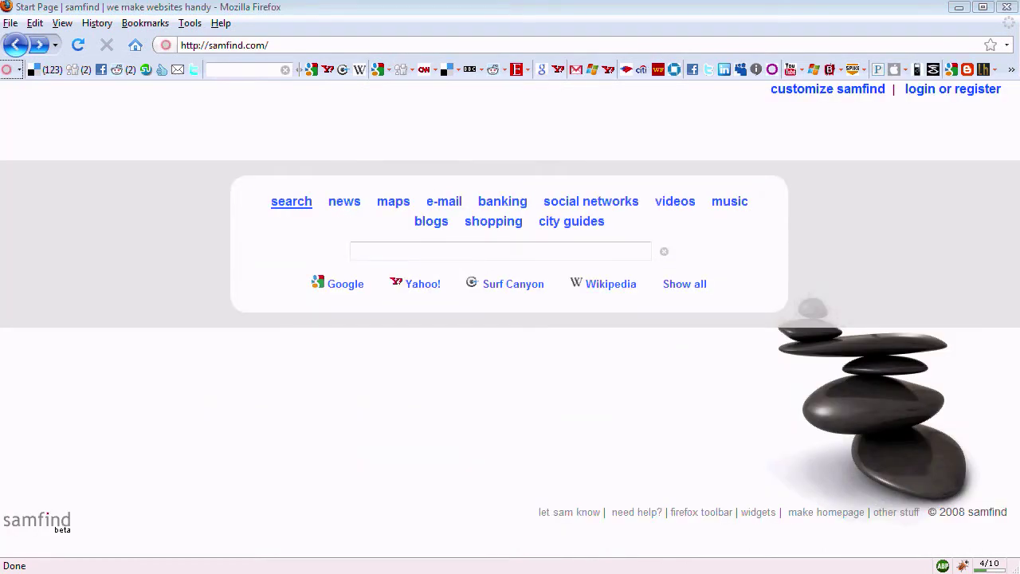
Open samfind Options and try placing the bar below the webpage with auto-hide enabled.
click(19, 70)
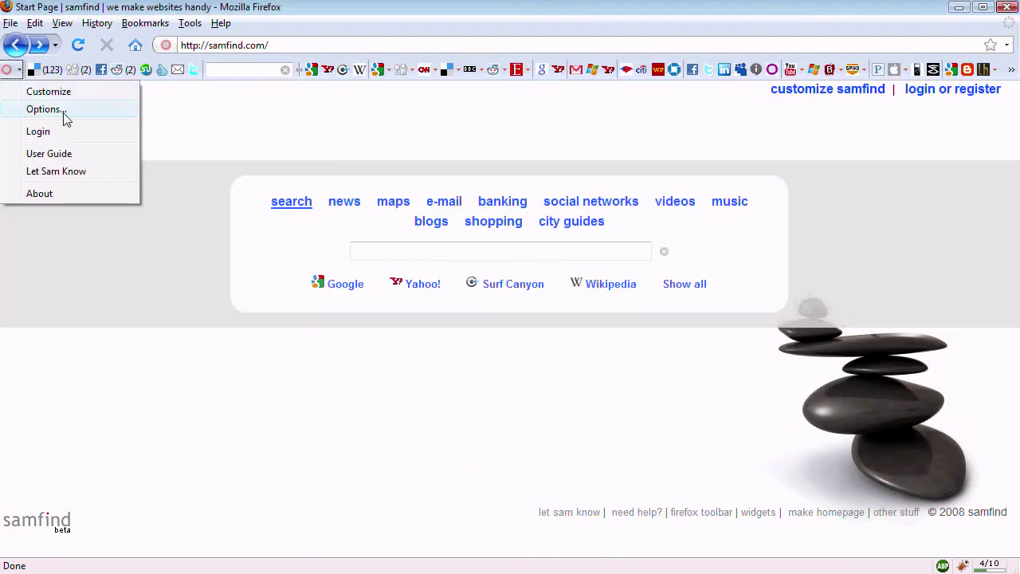
click(44, 110)
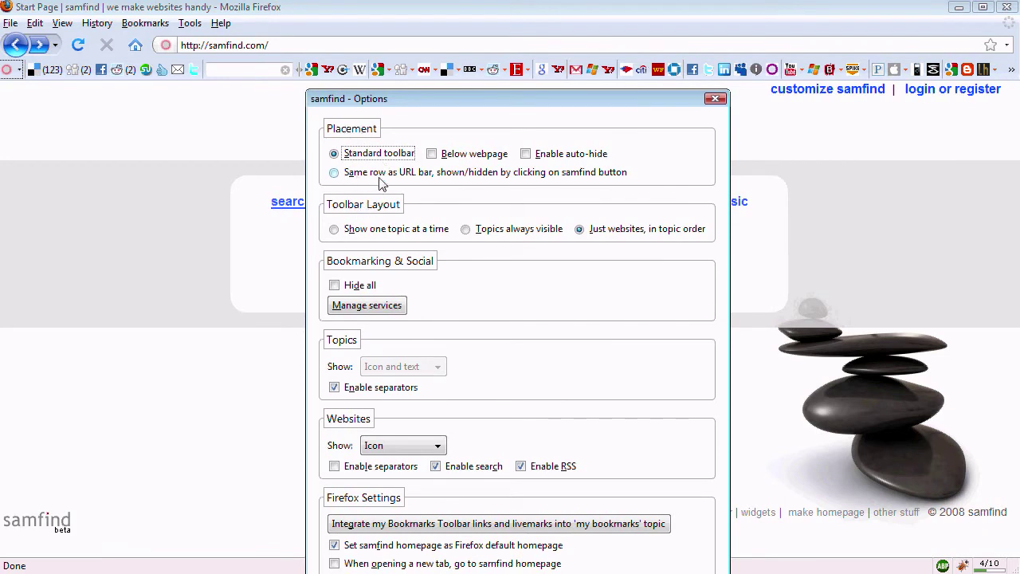
click(432, 153)
click(431, 154)
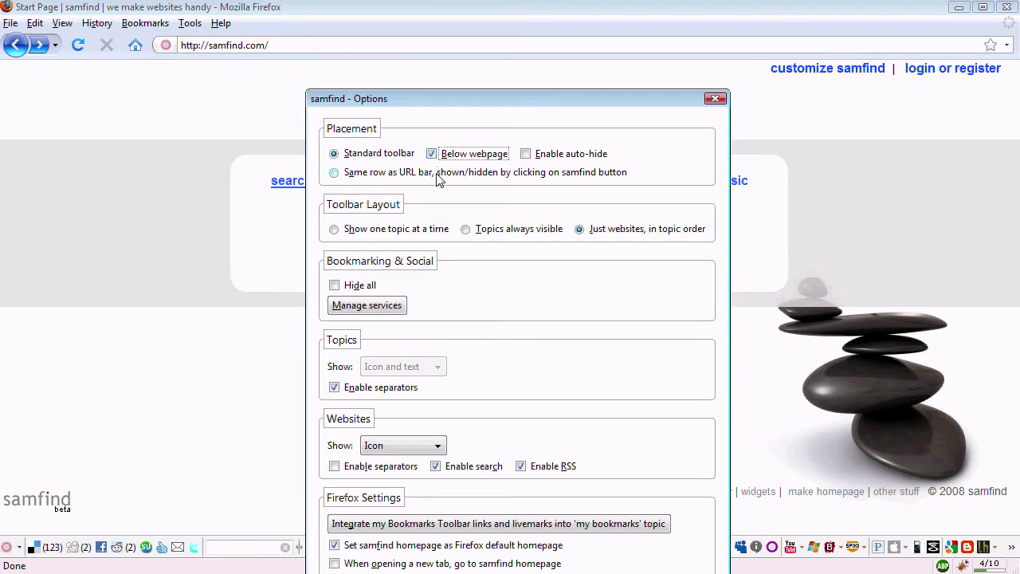
click(537, 159)
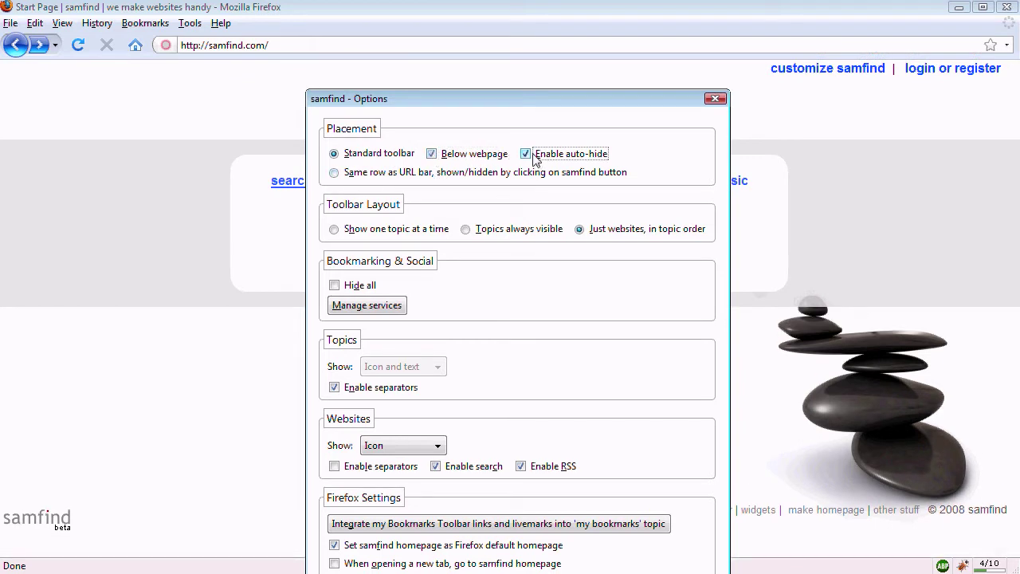
Turn auto-hide off, try the same-row-as-URL-bar placement, then return to Standard toolbar.
mouse_move(772, 569)
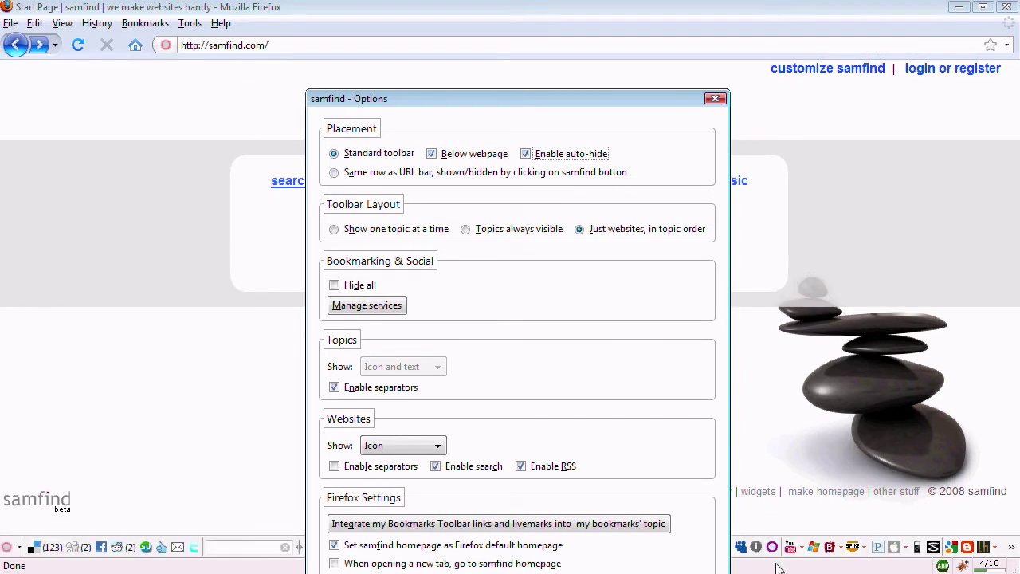
click(433, 155)
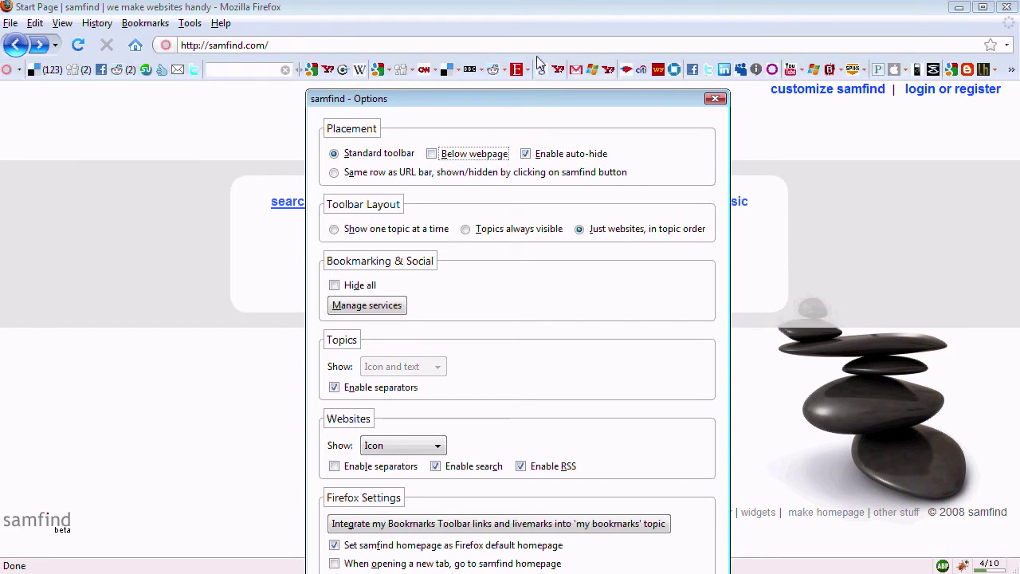
click(489, 155)
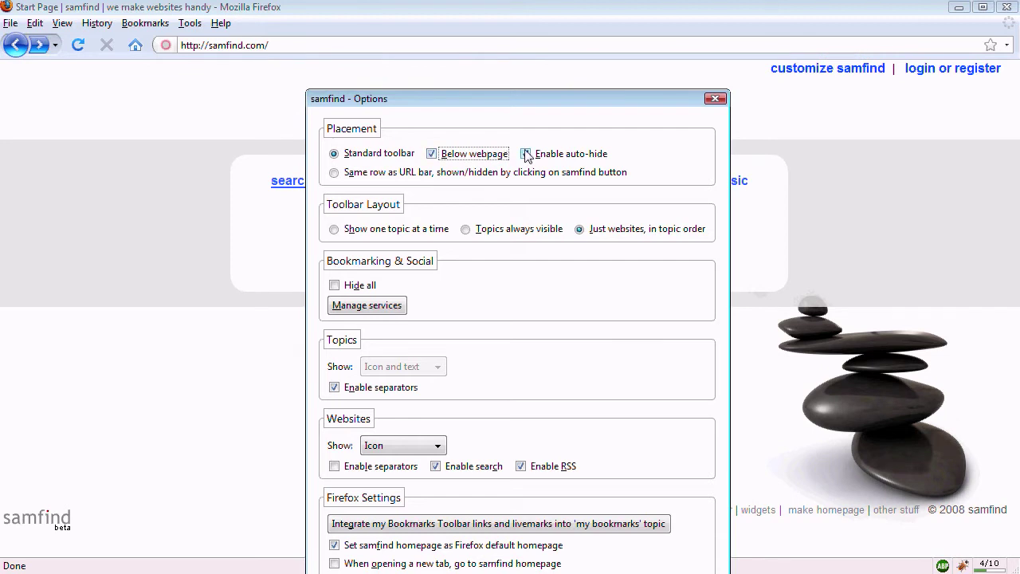
click(526, 154)
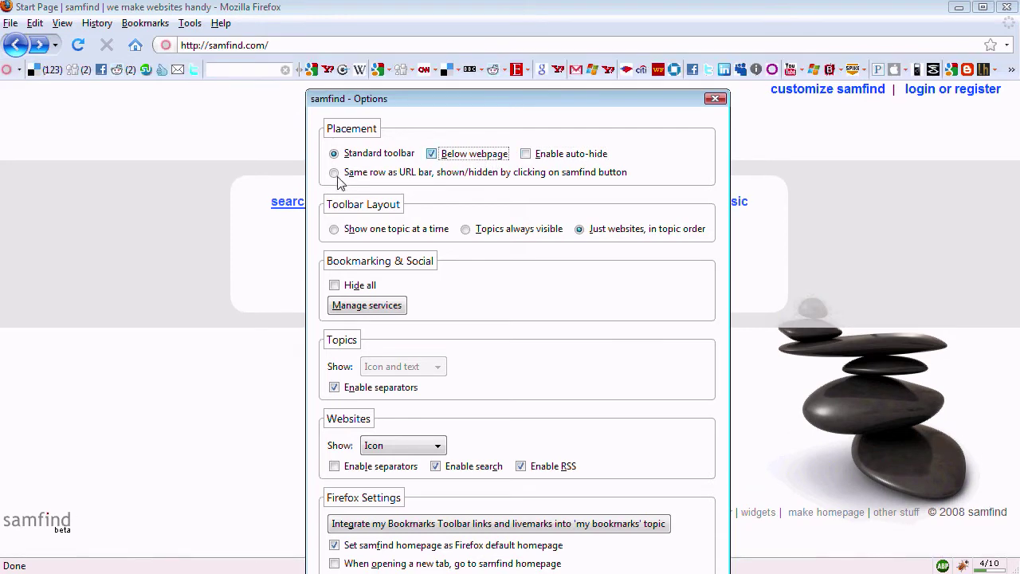
click(333, 174)
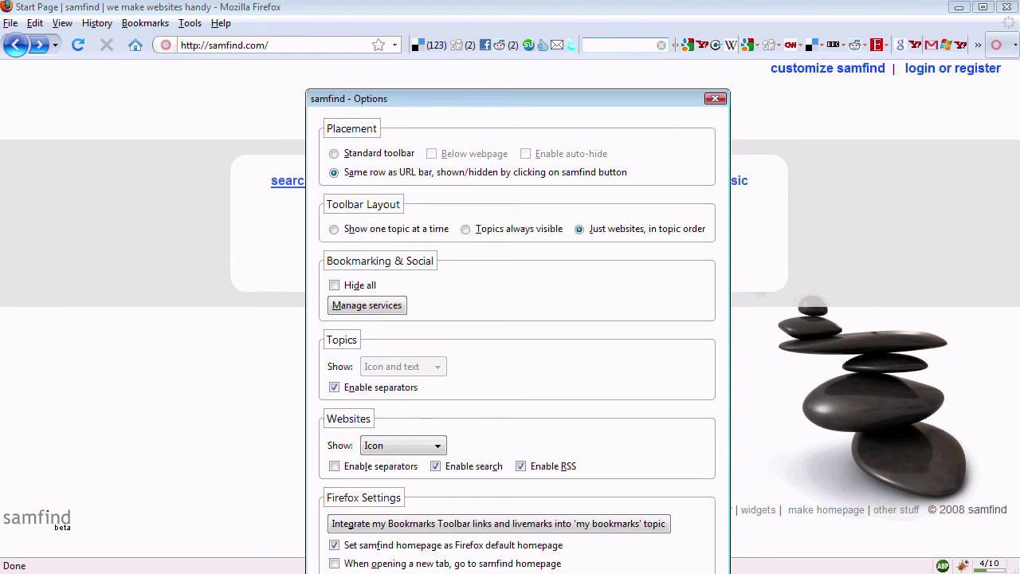
click(999, 45)
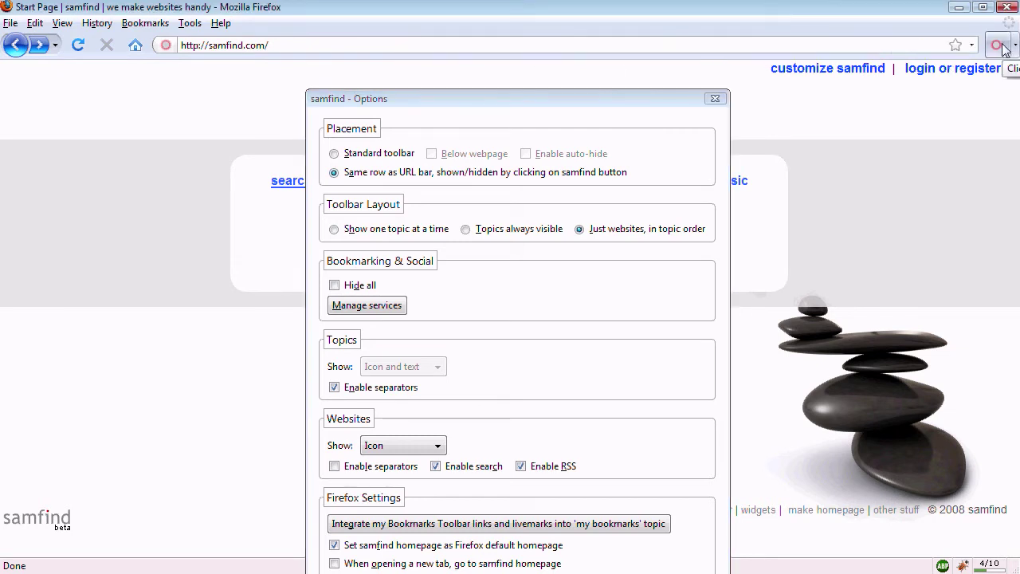
click(998, 45)
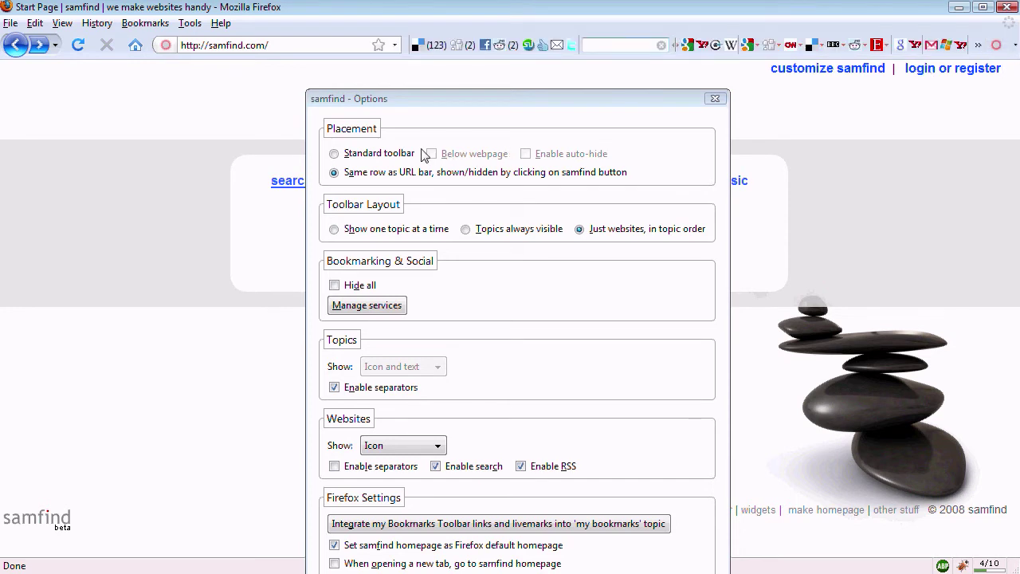
click(390, 154)
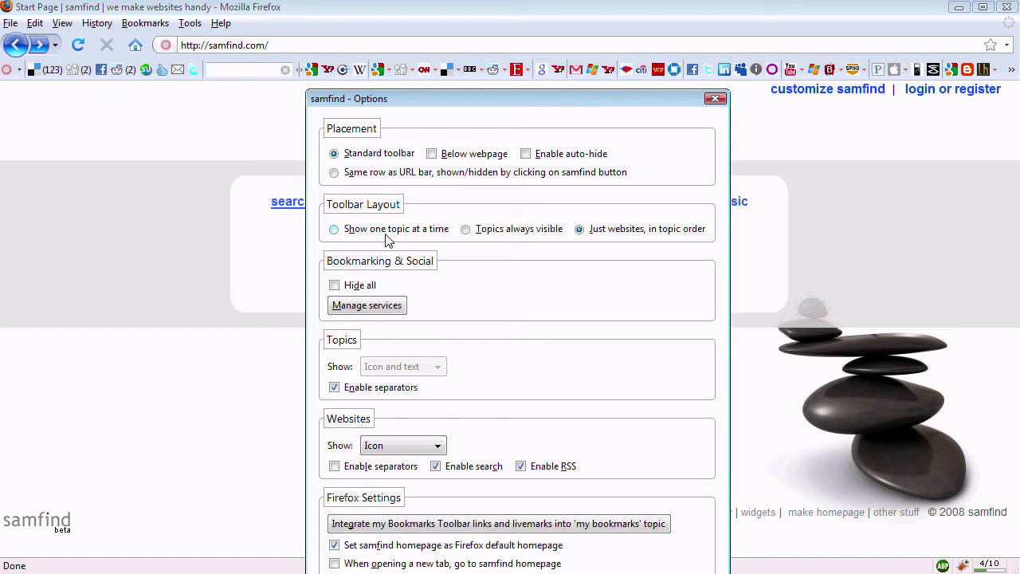
Set the toolbar layout to Topics always visible after briefly trying websites in topic order.
click(523, 241)
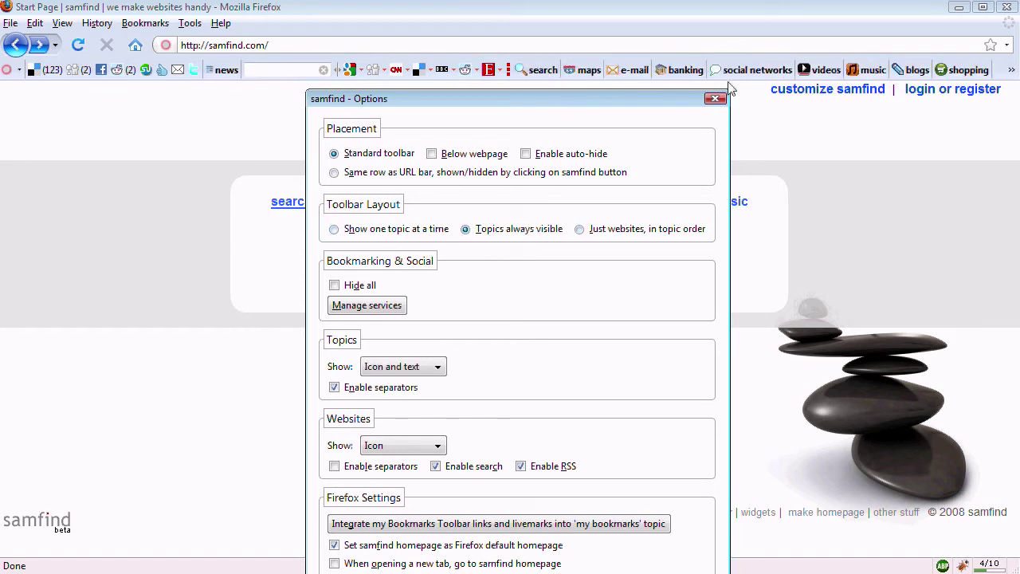
click(678, 231)
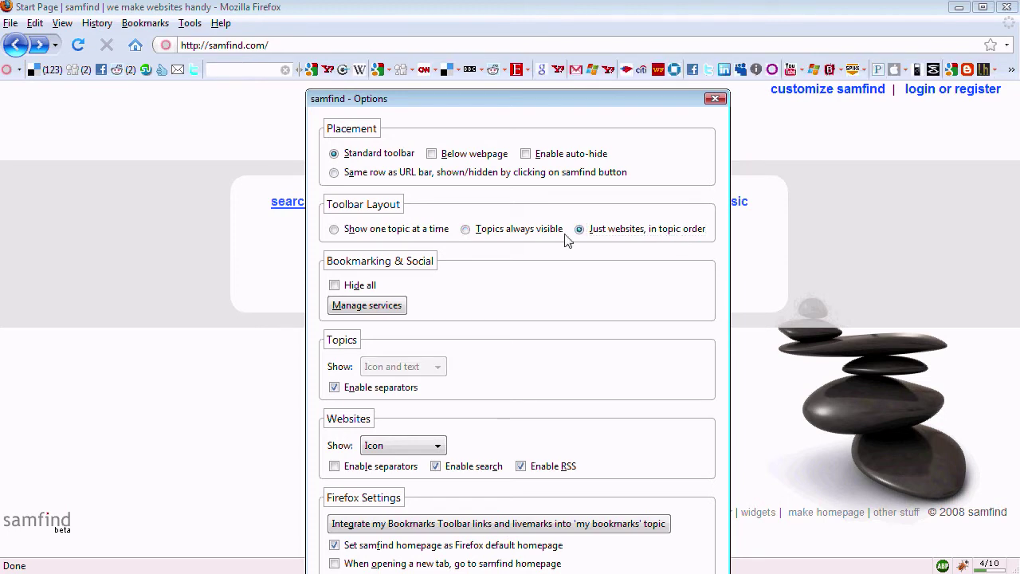
click(528, 231)
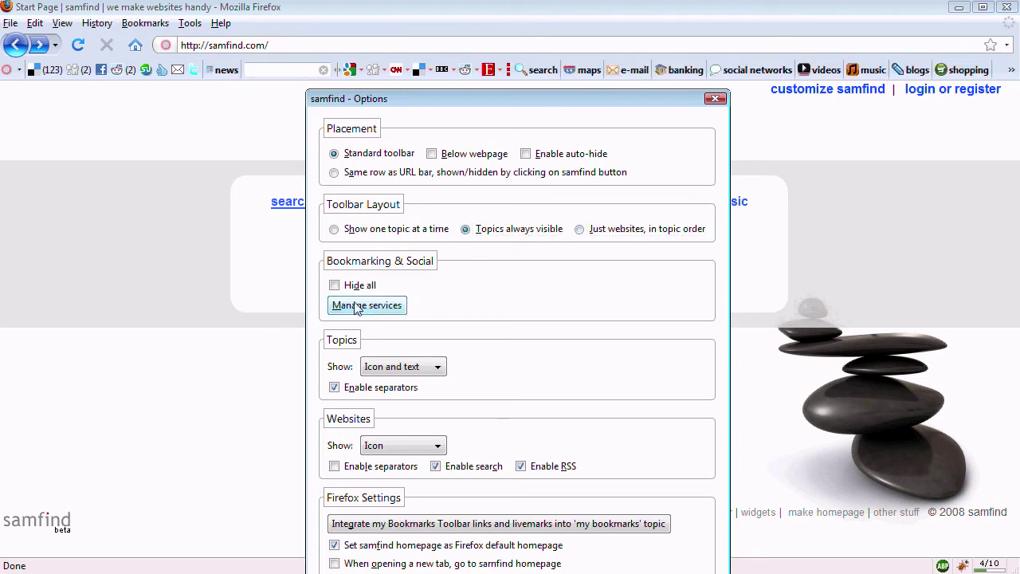
Check and uncheck Hide all under Bookmarking & Social twice, leaving the icons shown.
click(334, 288)
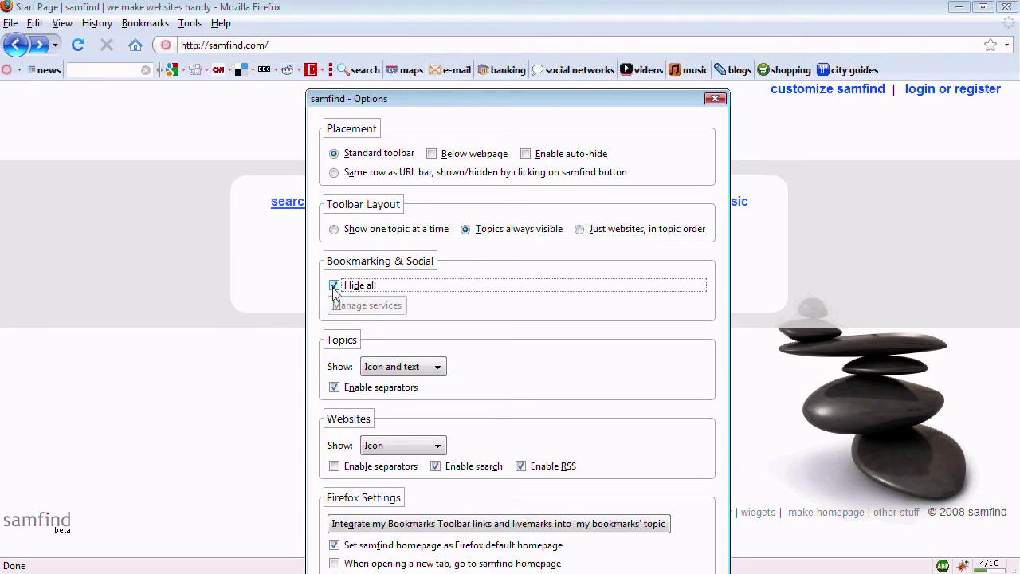
click(334, 287)
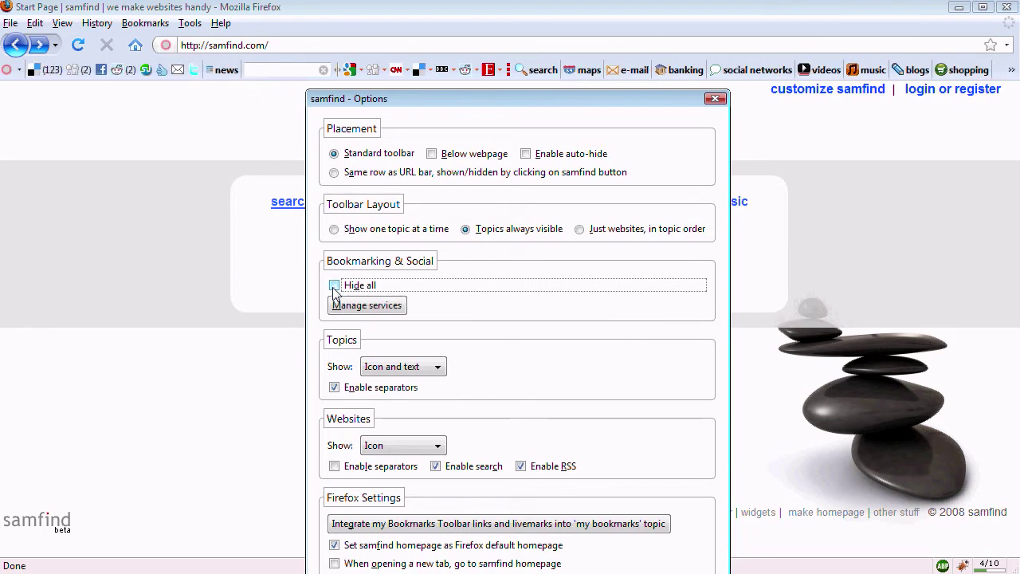
click(333, 289)
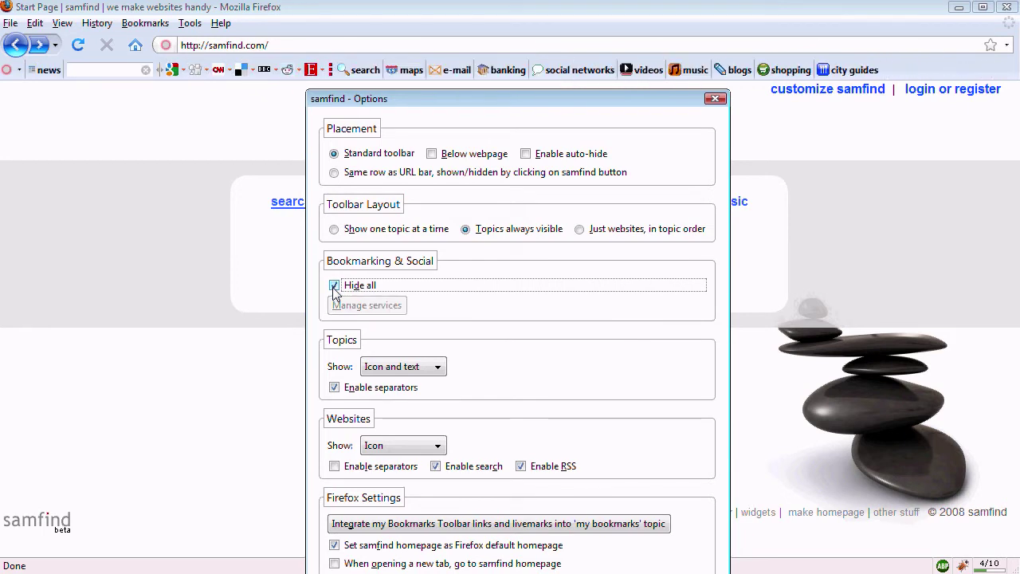
click(334, 286)
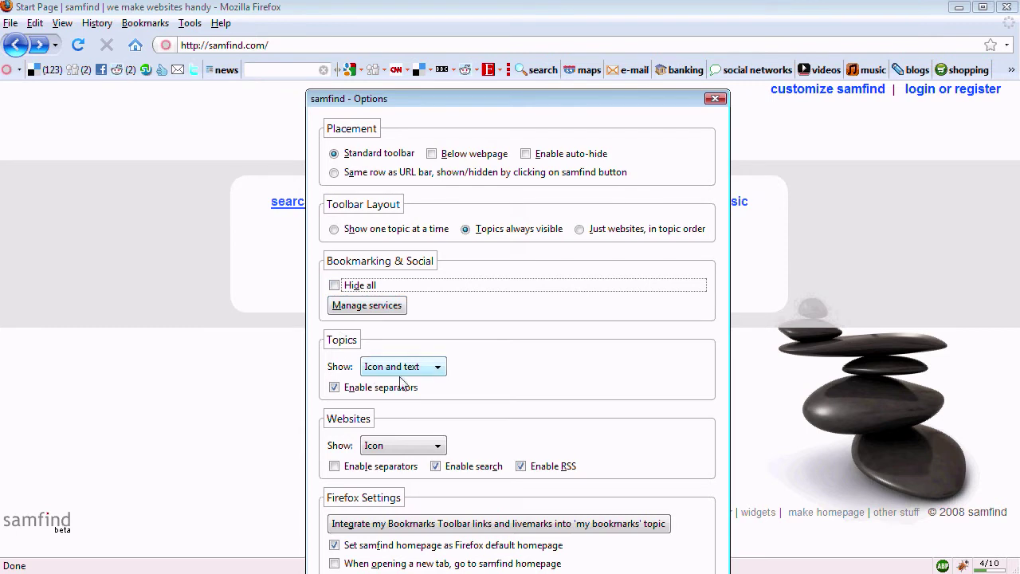
click(440, 368)
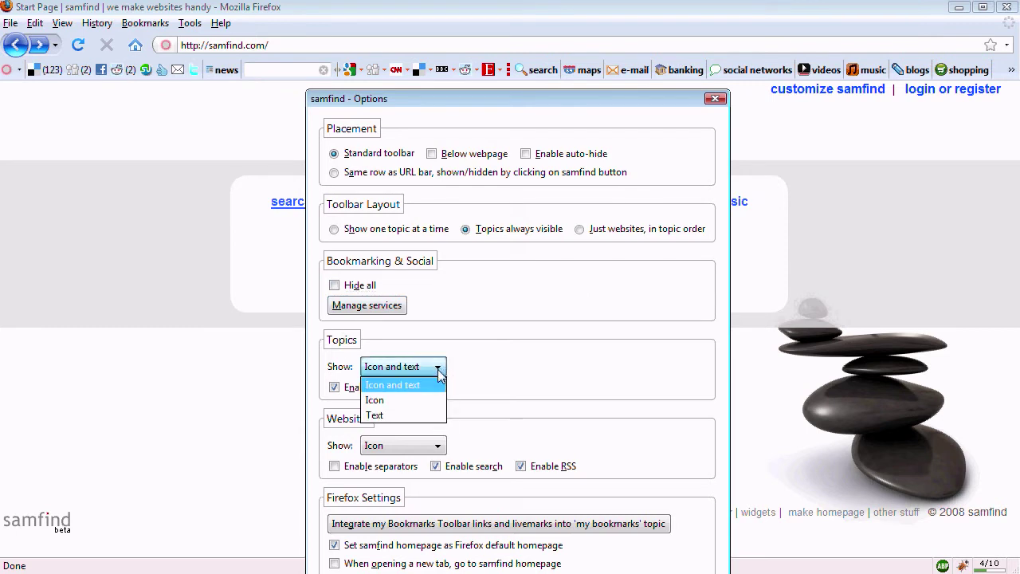
click(413, 399)
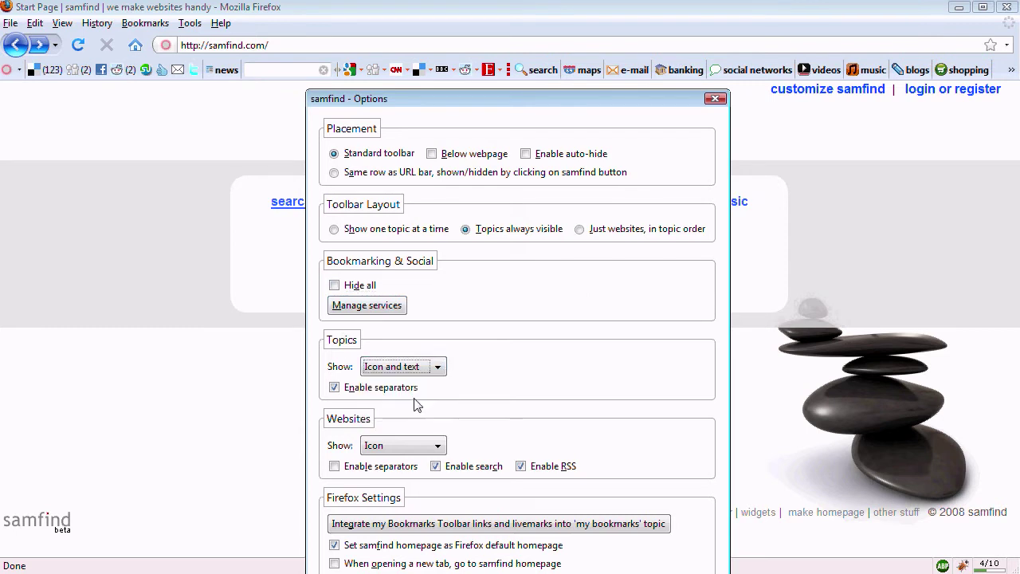
click(440, 368)
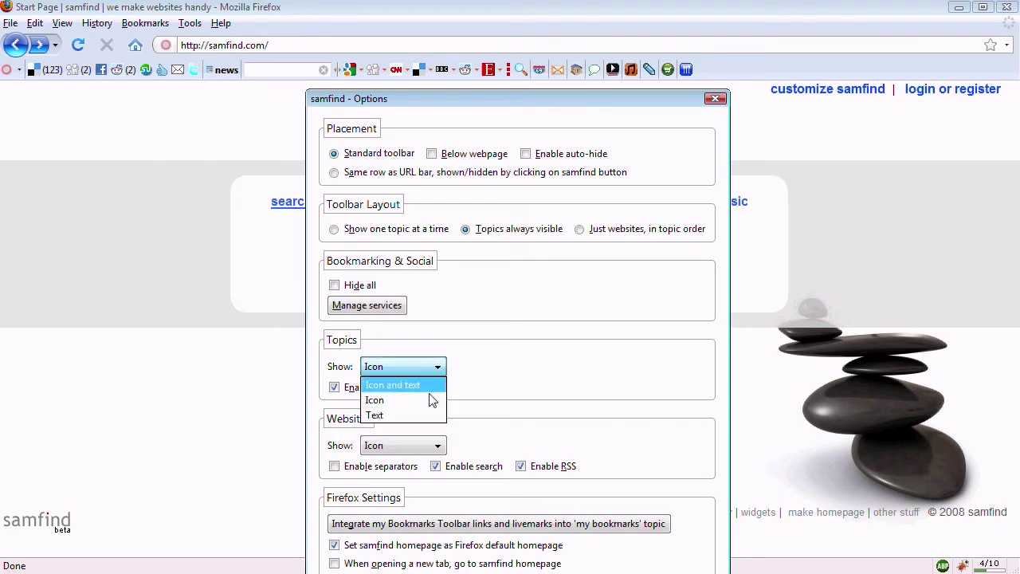
click(431, 414)
click(434, 368)
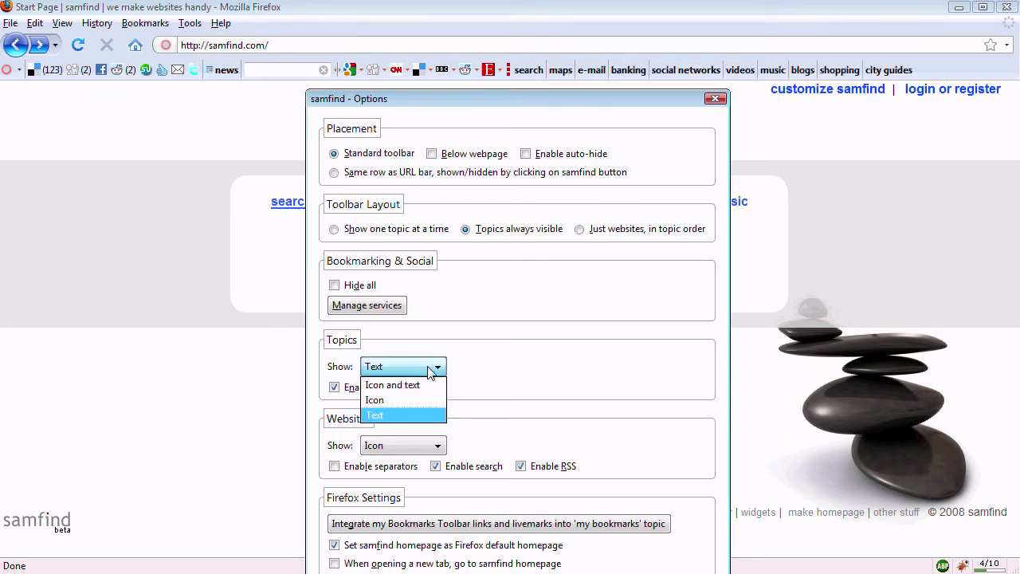
click(423, 384)
click(434, 445)
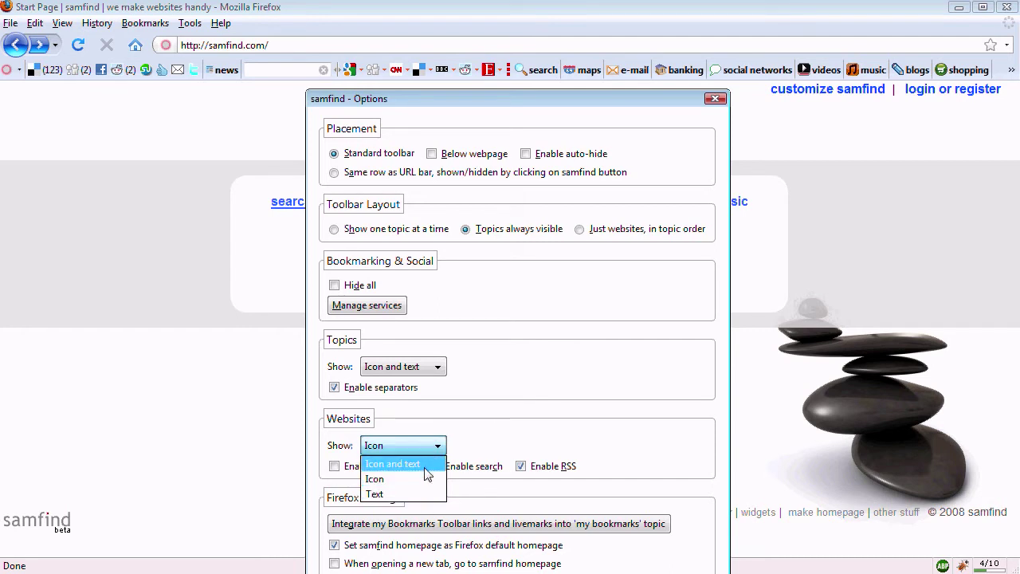
click(498, 427)
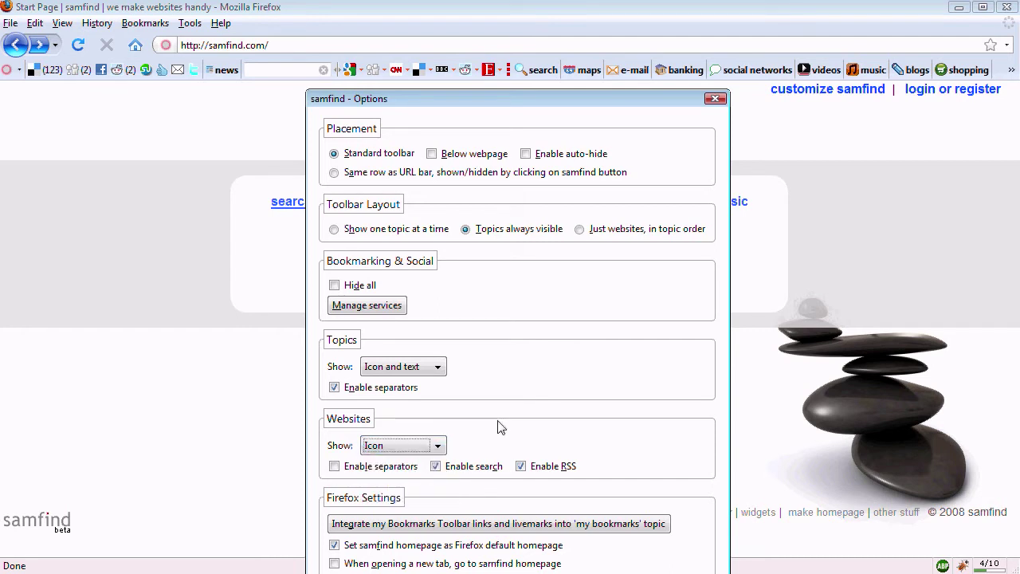
click(448, 470)
click(447, 470)
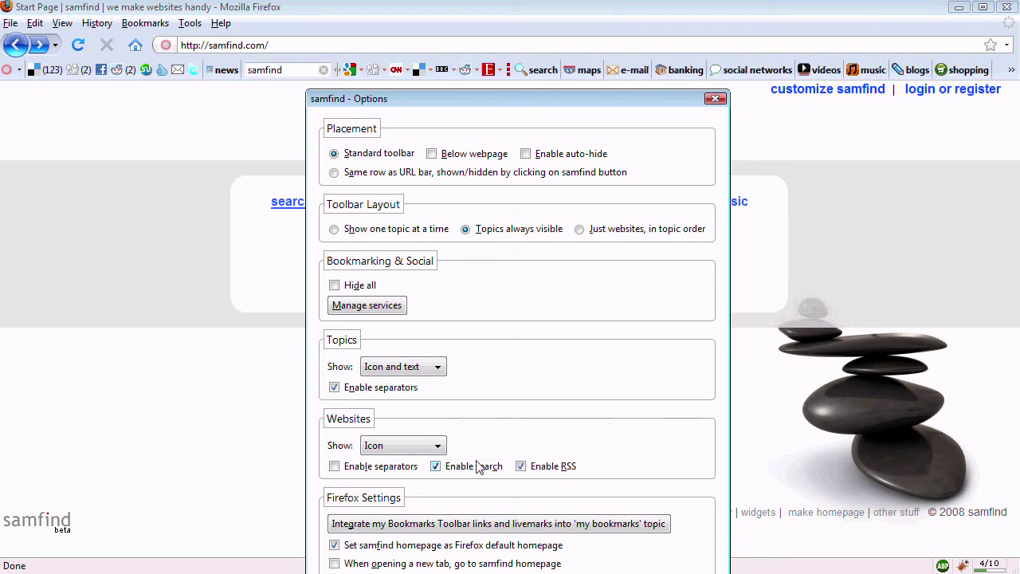
click(533, 471)
click(532, 471)
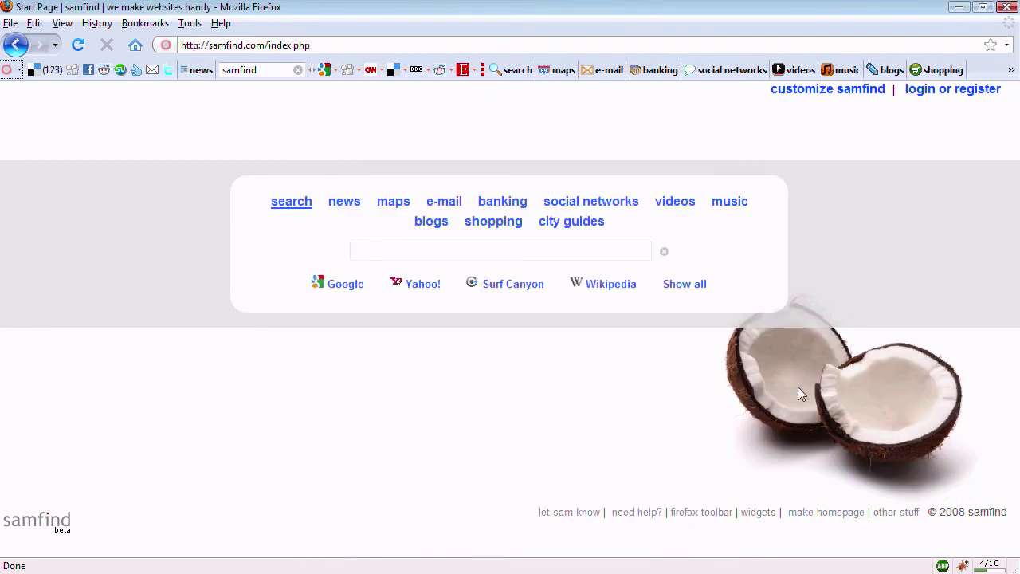
Open the Customize Topics page via the 'customize samfind' link on samfind.com.
click(836, 100)
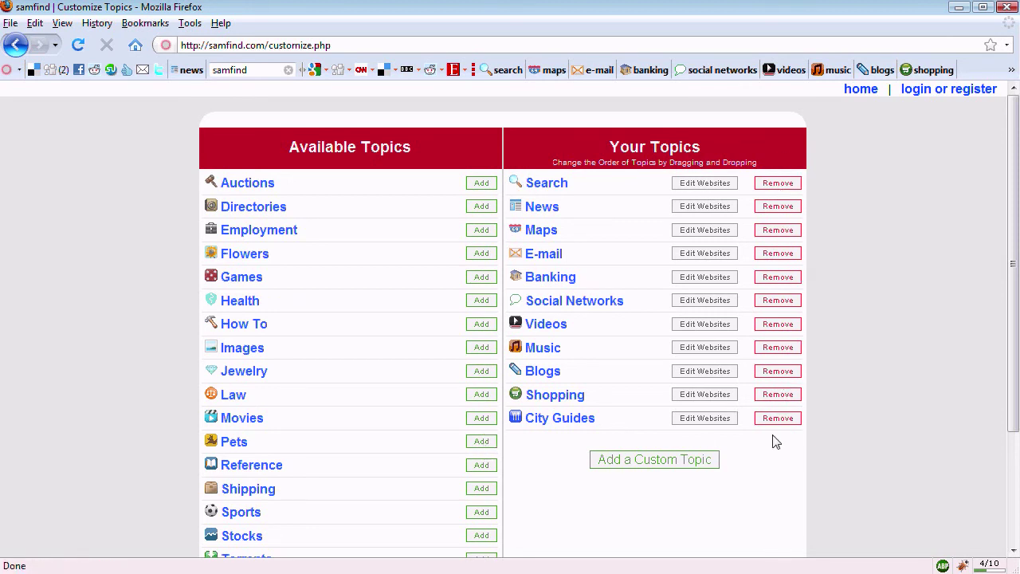
Add the Images topic, then drag Images and E-mail so Images follows Social Networks.
click(472, 349)
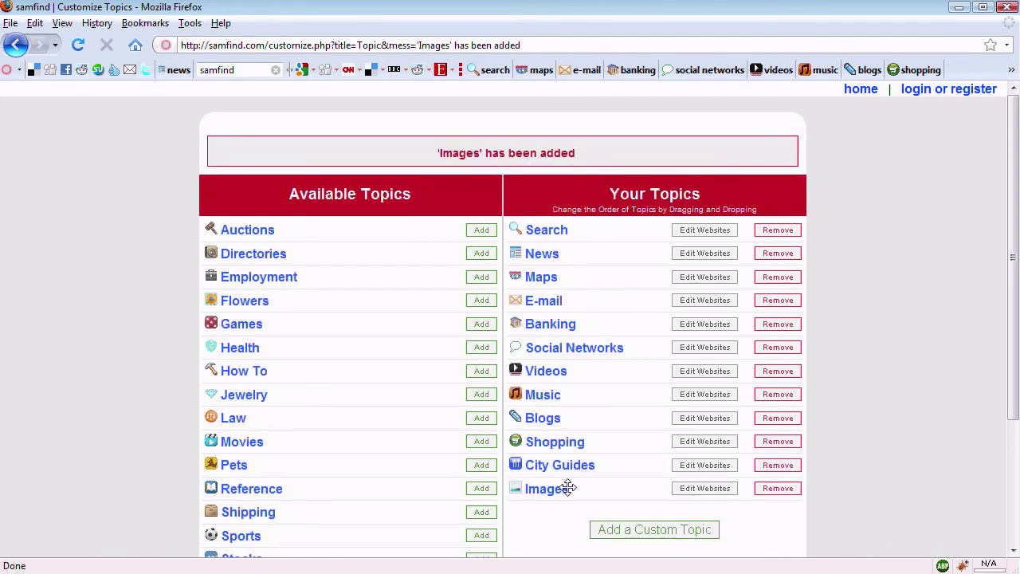
drag(564, 486, 577, 365)
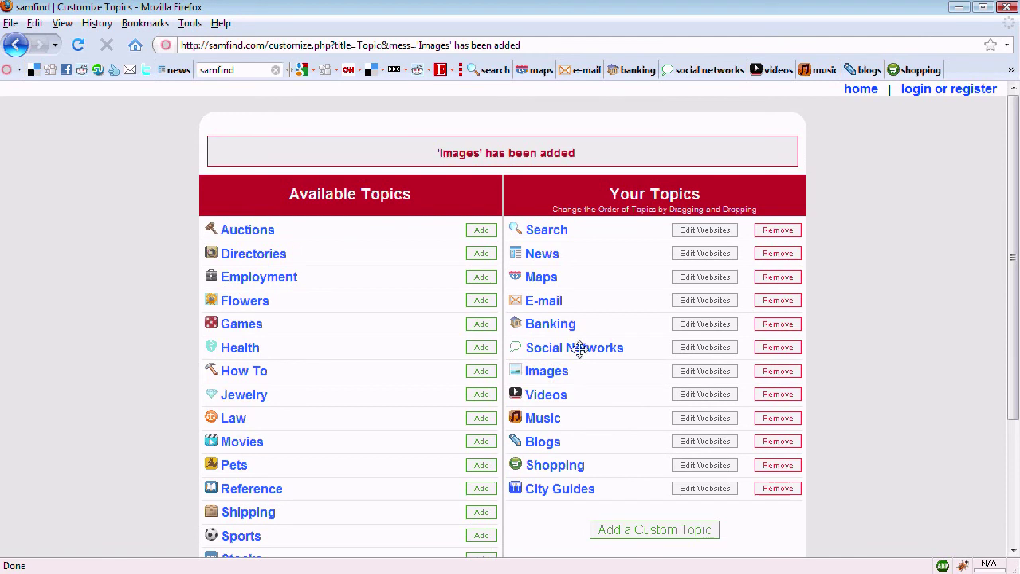
drag(573, 303, 587, 348)
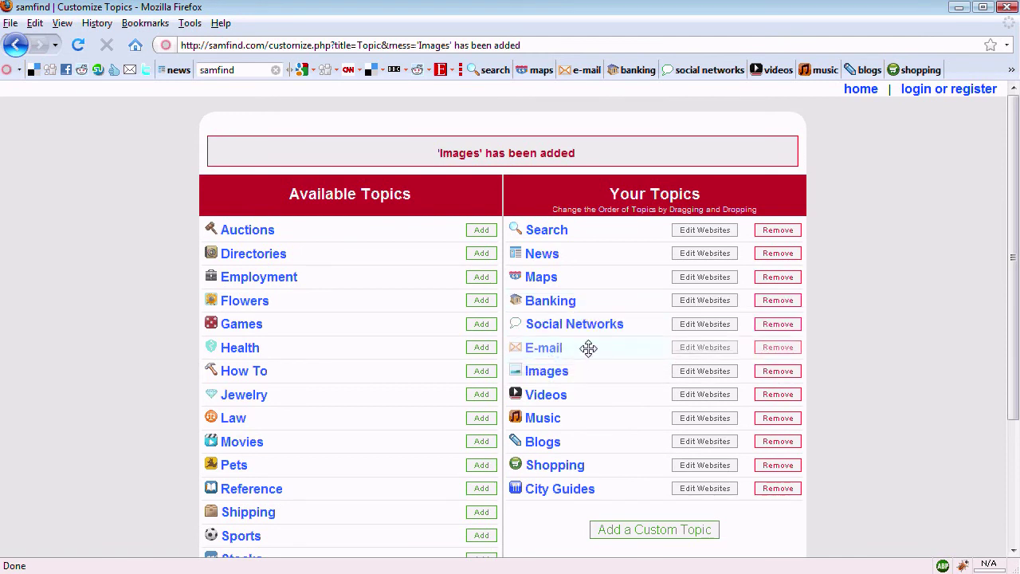
Edit the News websites to add NY Times and remove Reddit.
click(719, 253)
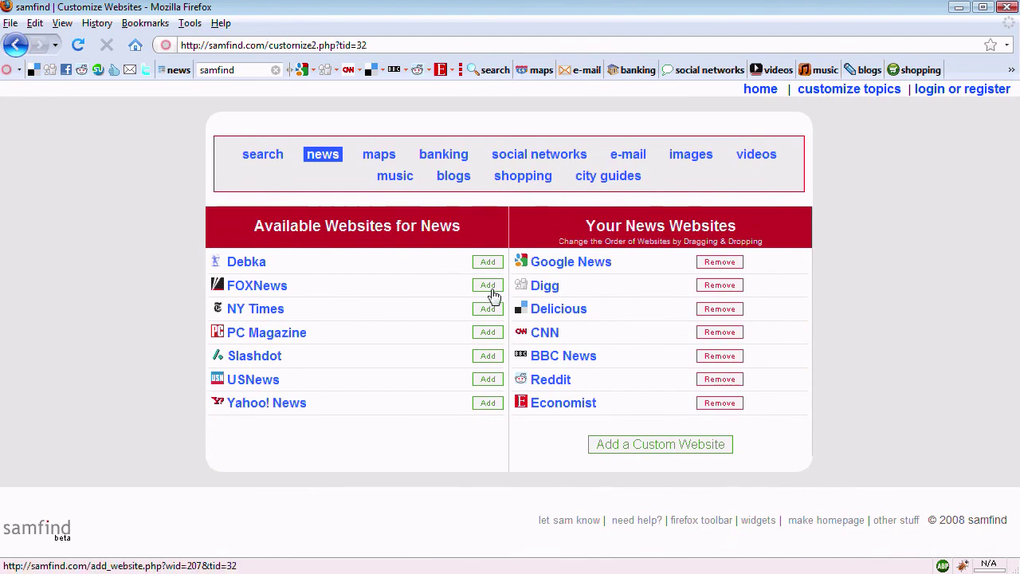
click(486, 312)
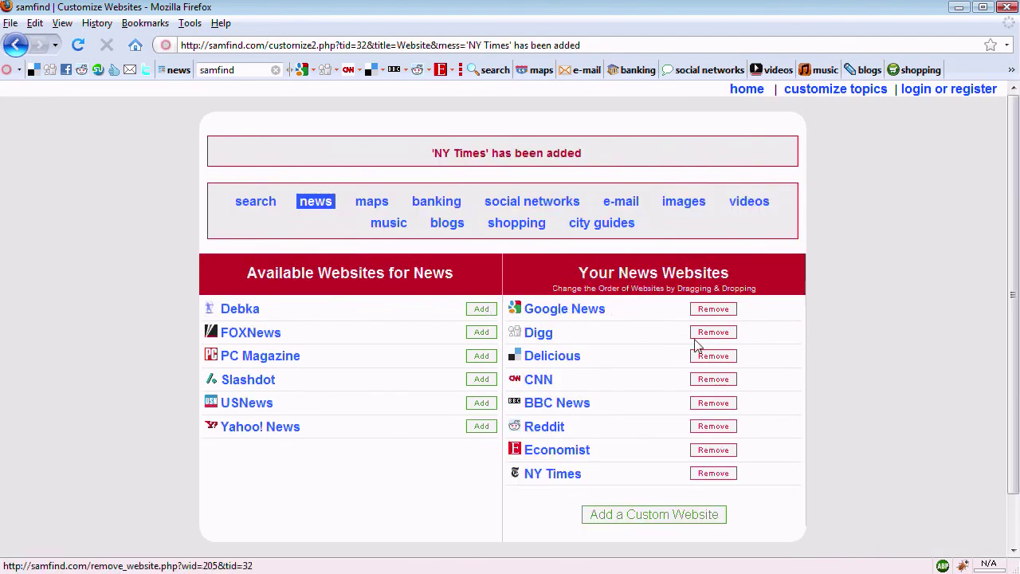
click(722, 427)
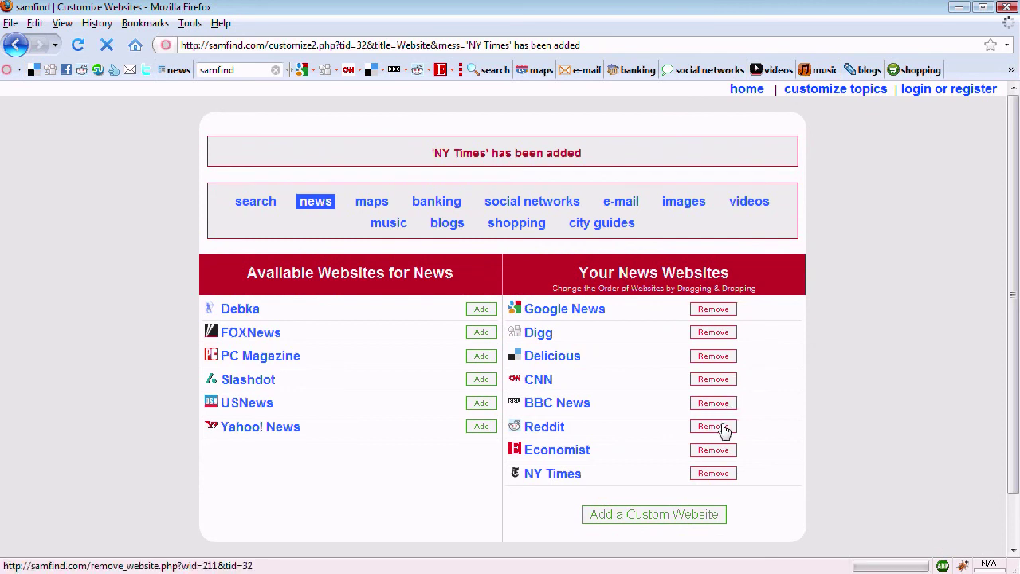
Look over the custom website form, then return to the samfind start page.
click(666, 500)
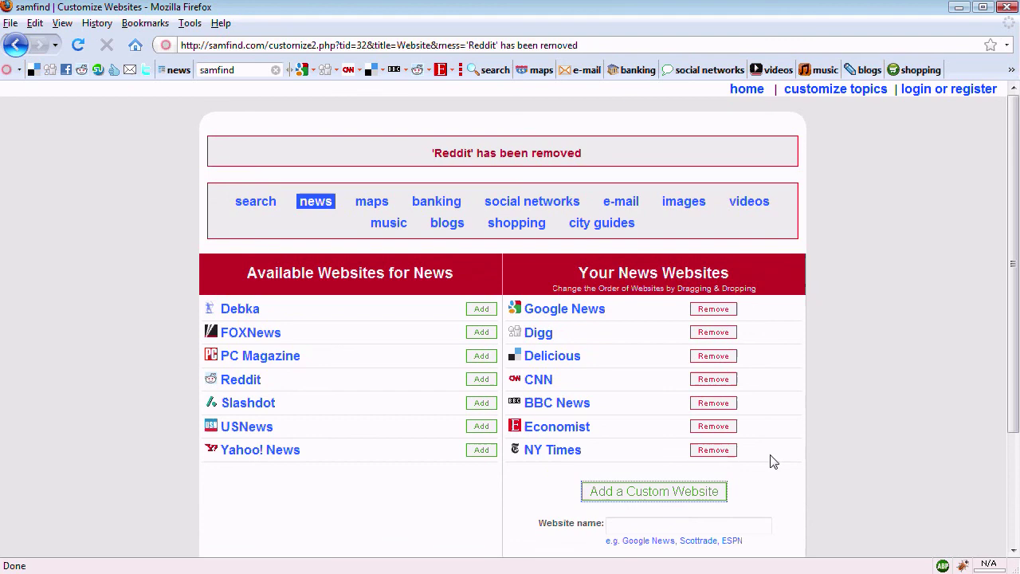
scroll(815, 446, down, 3)
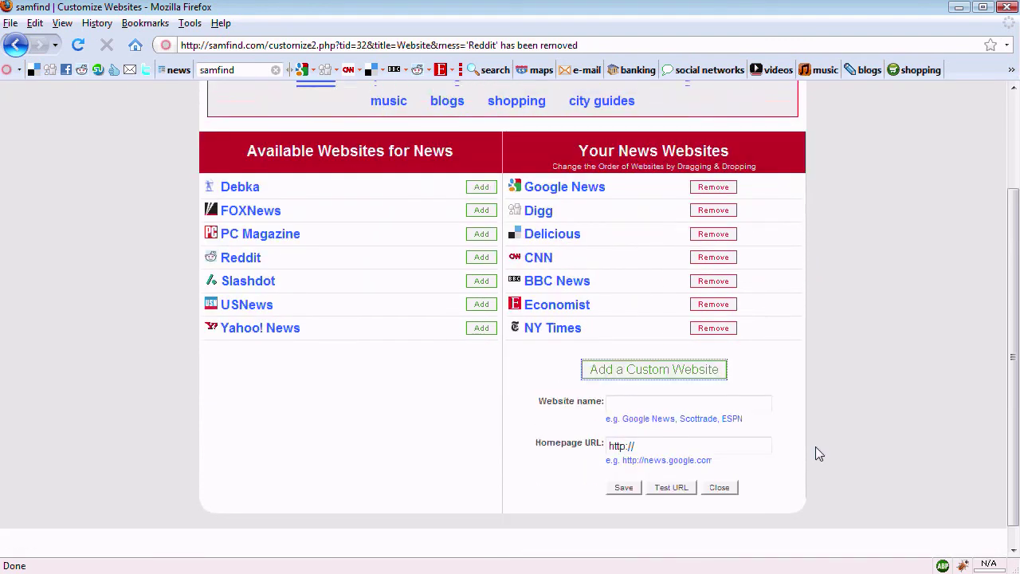
scroll(815, 451, up, 3)
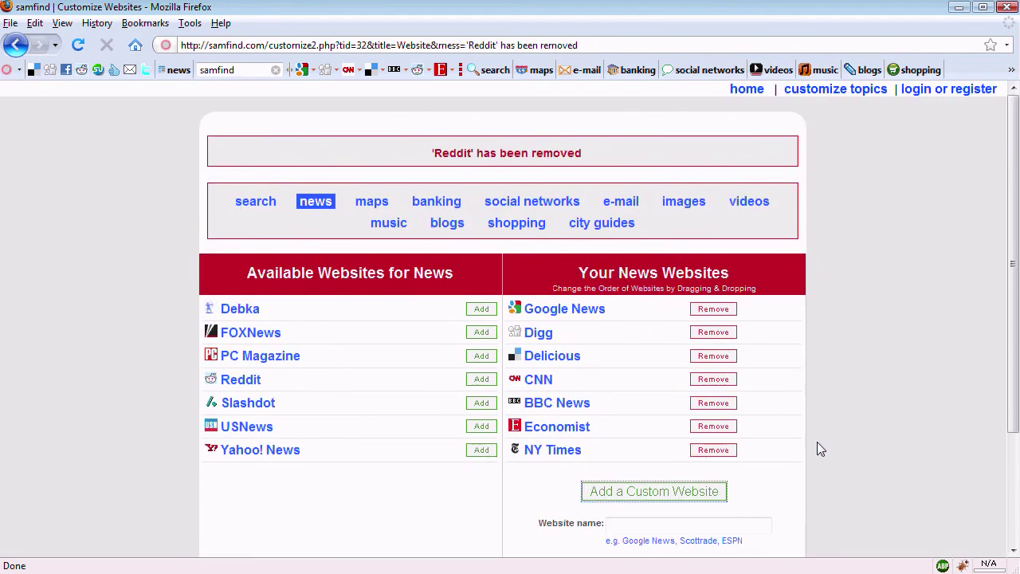
click(743, 92)
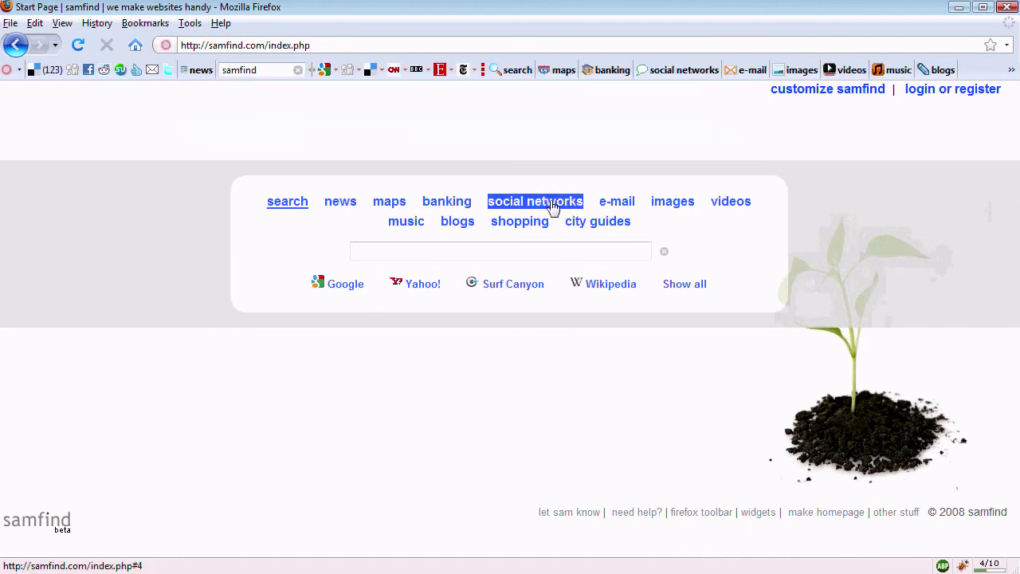
Show the news topic on the start page to confirm NY Times is listed and Reddit is gone.
click(343, 204)
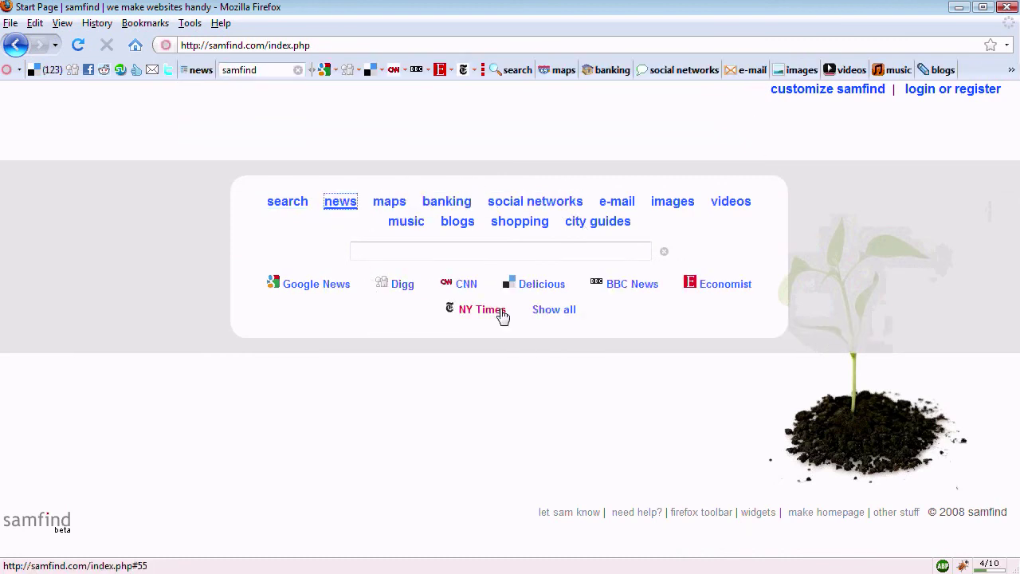